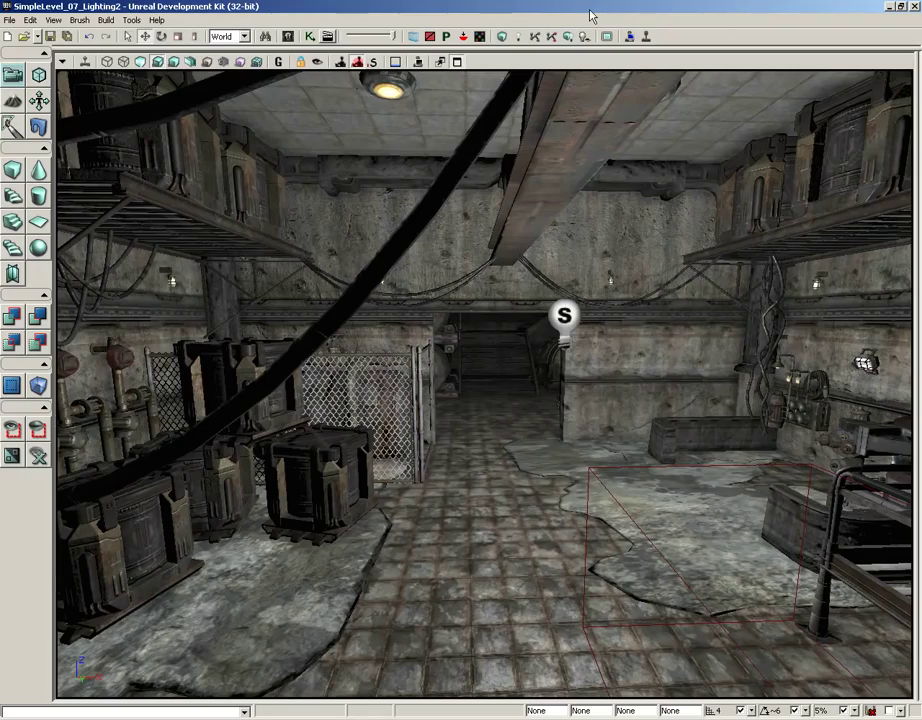
Fly down the corridor and select the PointLight_2 sprite, framing it in the perspective view
{"action": "left_click_drag", "start_coordinate": [540, 330], "coordinate": [494, 313]}
{"action": "left_click", "coordinate": [494, 313]}
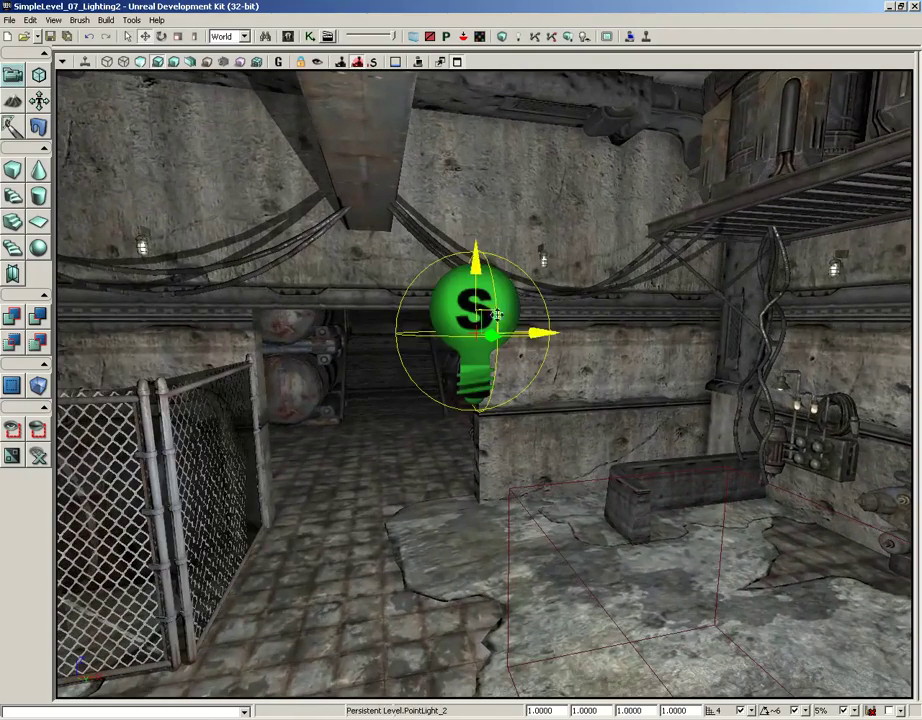
{"action": "mouse_move", "coordinate": [440, 481]}
{"action": "left_mouse_down"}
{"action": "mouse_move", "coordinate": [440, 500]}
{"action": "mouse_move", "coordinate": [440, 481]}
{"action": "left_mouse_up"}
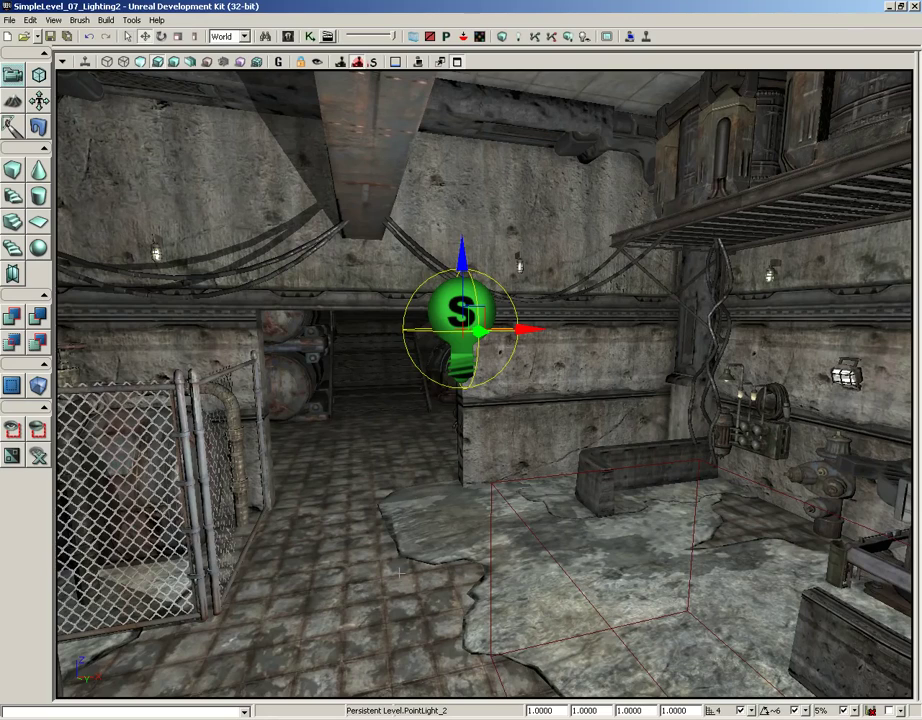
Open Properties with F4, then remove the accidentally added extra point light
{"action": "key", "text": "F4"}
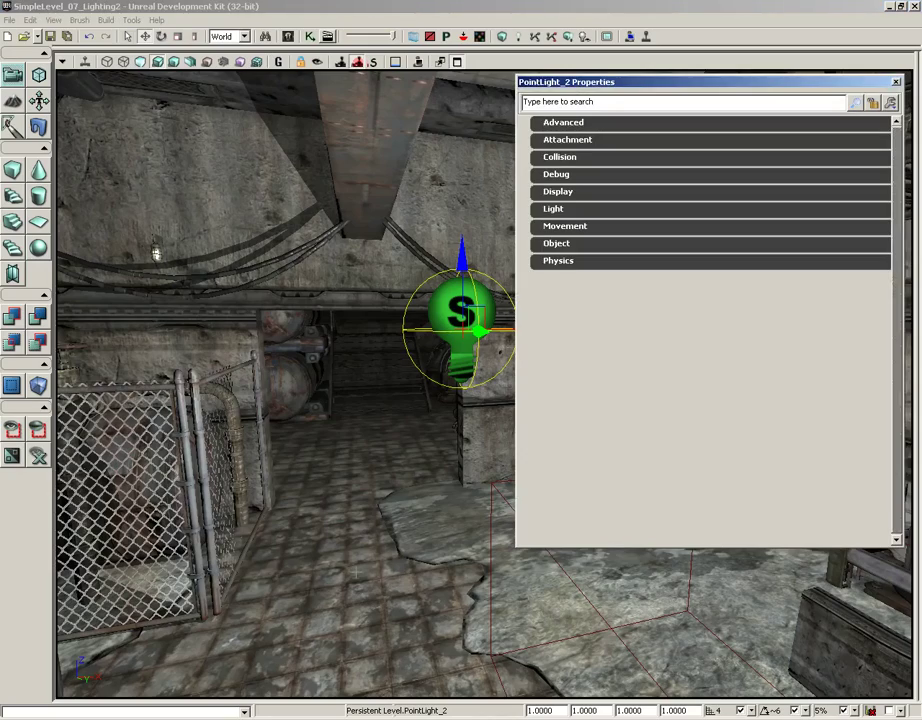
{"action": "right_click_drag", "start_coordinate": [355, 570], "coordinate": [321, 498]}
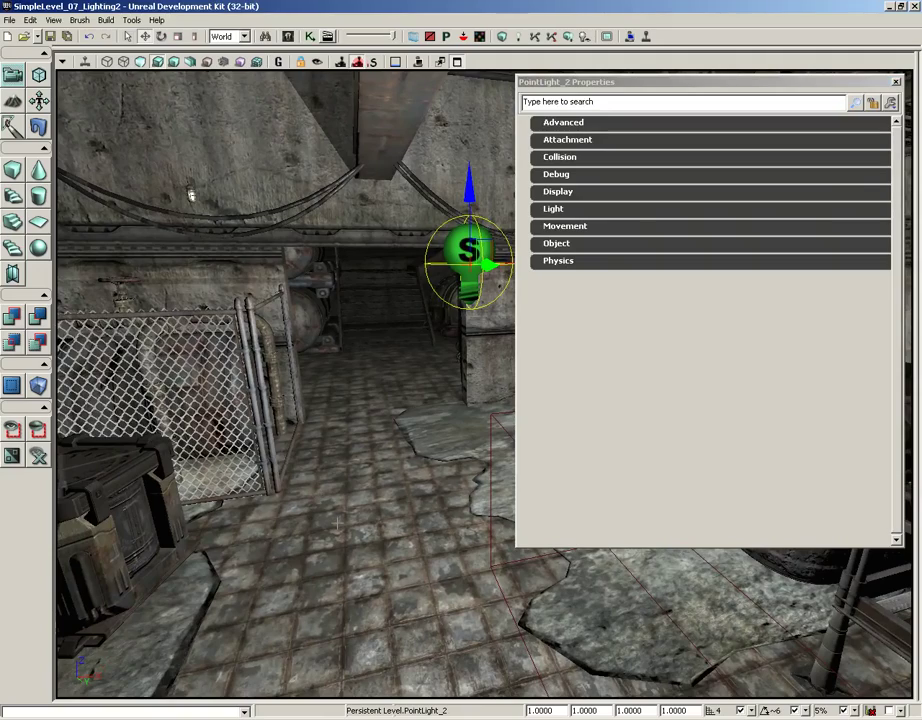
{"action": "left_click", "coordinate": [338, 524]}
{"action": "left_click_drag", "start_coordinate": [330, 445], "coordinate": [318, 270]}
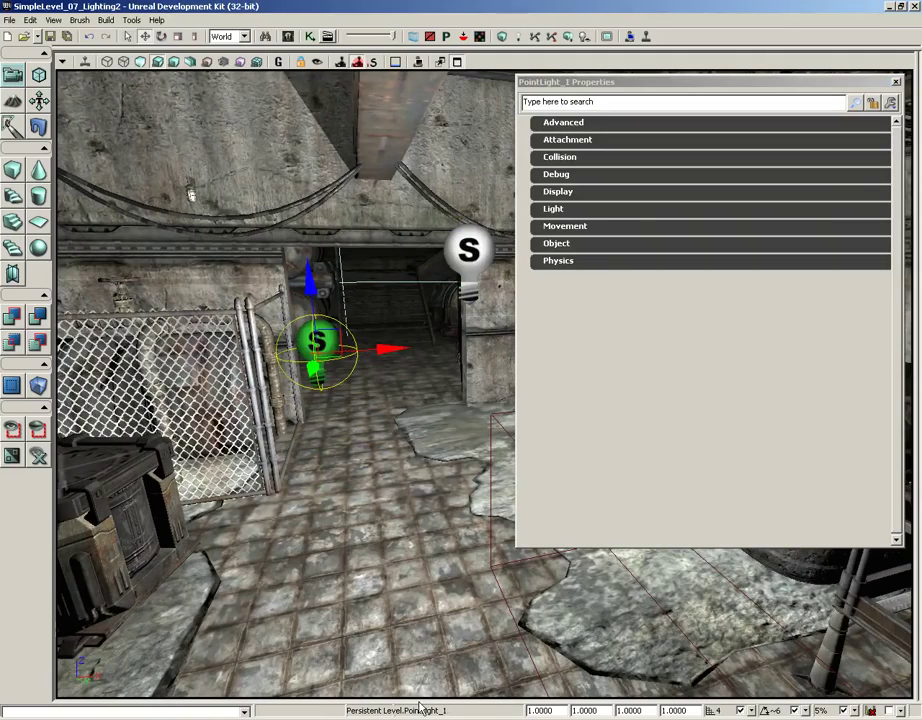
{"action": "key", "text": "Delete"}
Reselect PointLight_2 and expand its Light and Light Component property groups
{"action": "left_click", "coordinate": [467, 250]}
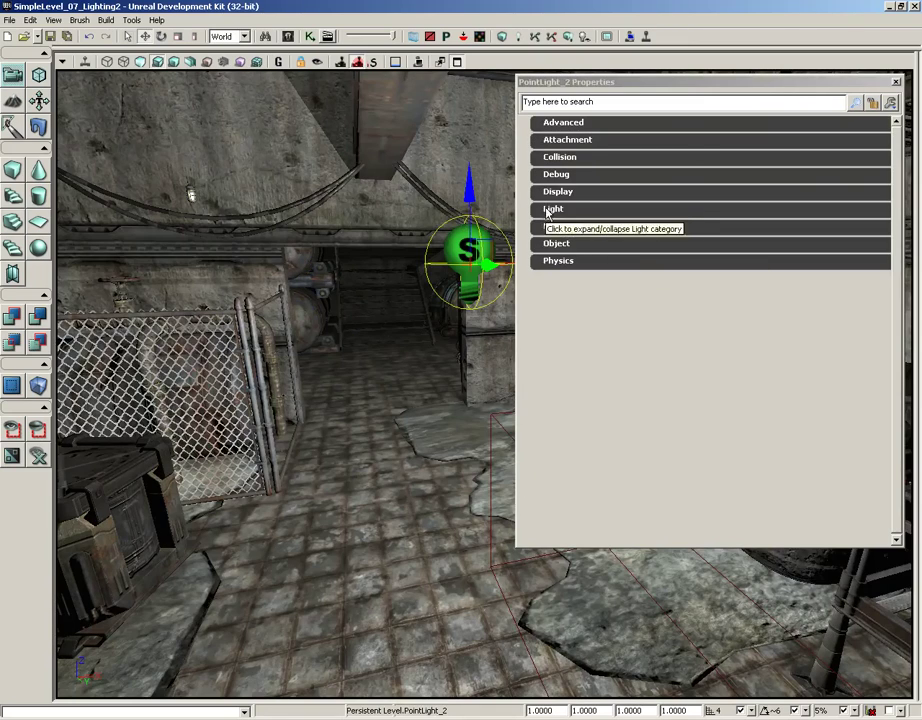
{"action": "left_click", "coordinate": [558, 210]}
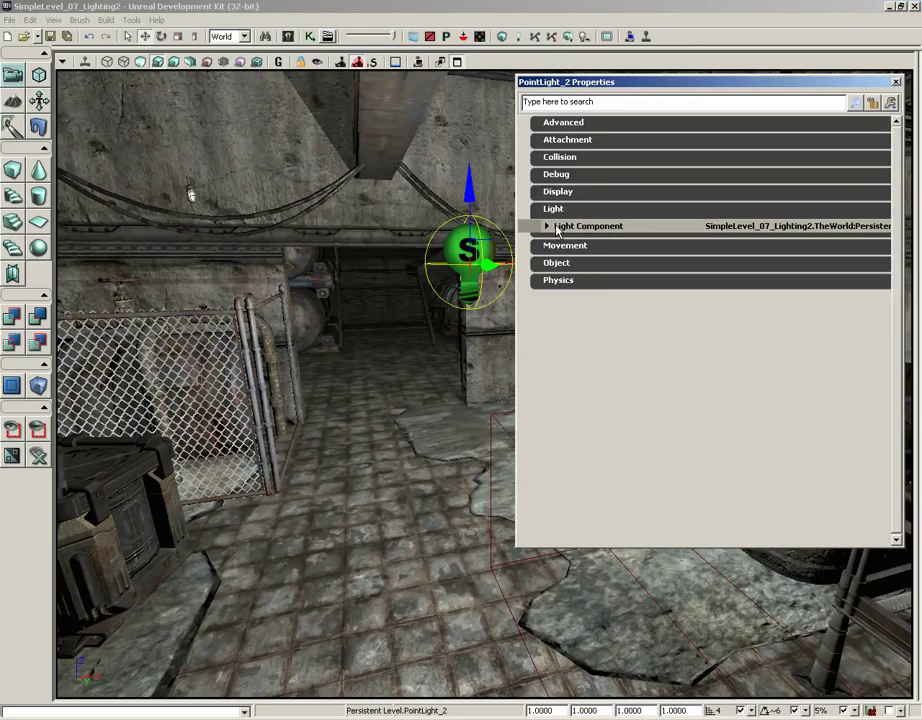
{"action": "left_click", "coordinate": [557, 229]}
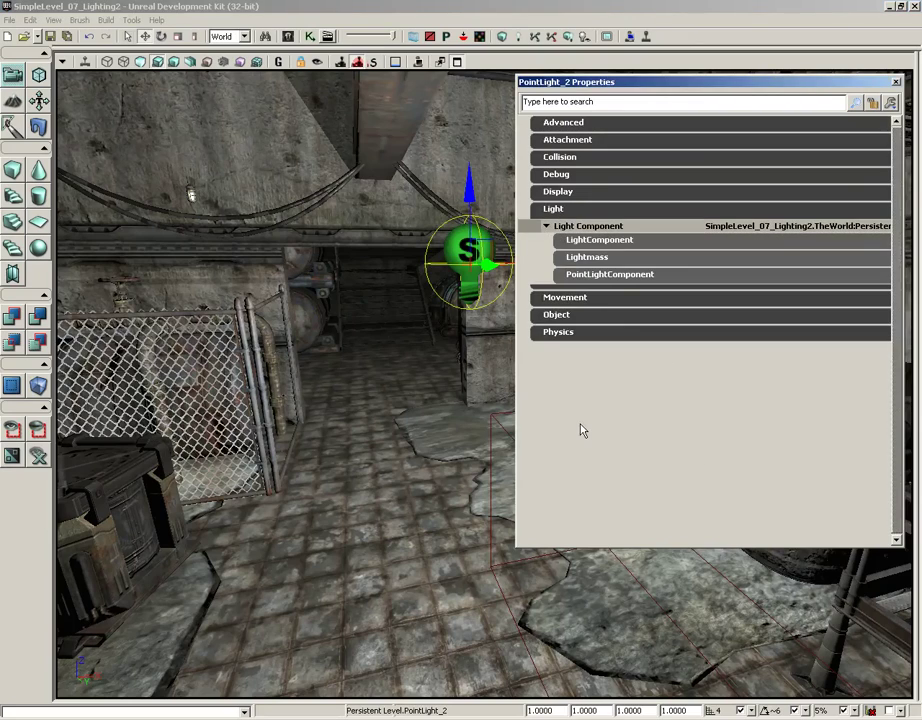
{"action": "left_click", "coordinate": [609, 276]}
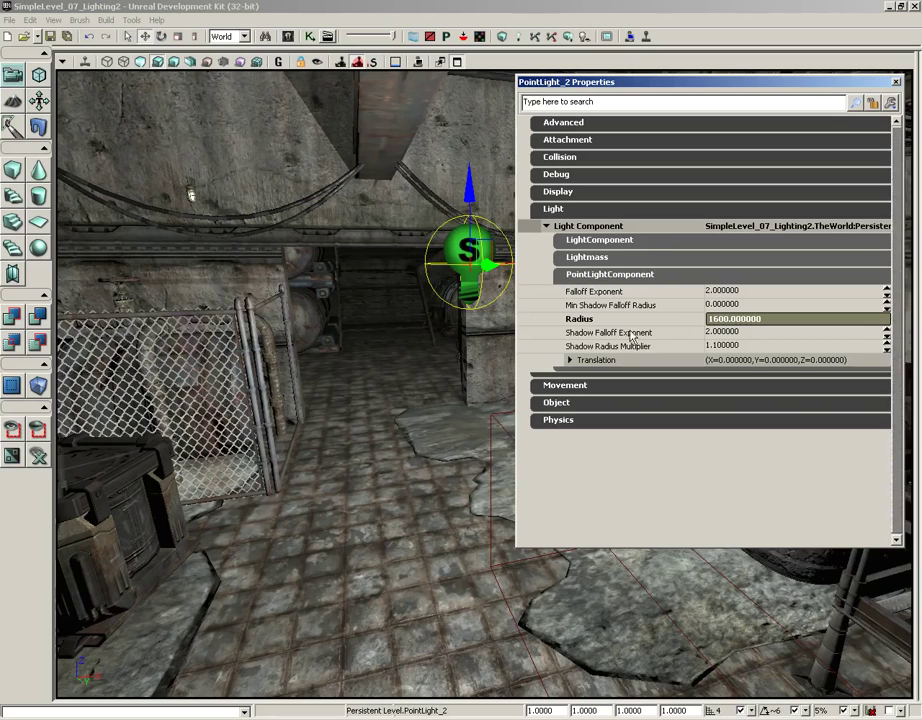
{"action": "left_click", "coordinate": [755, 318]}
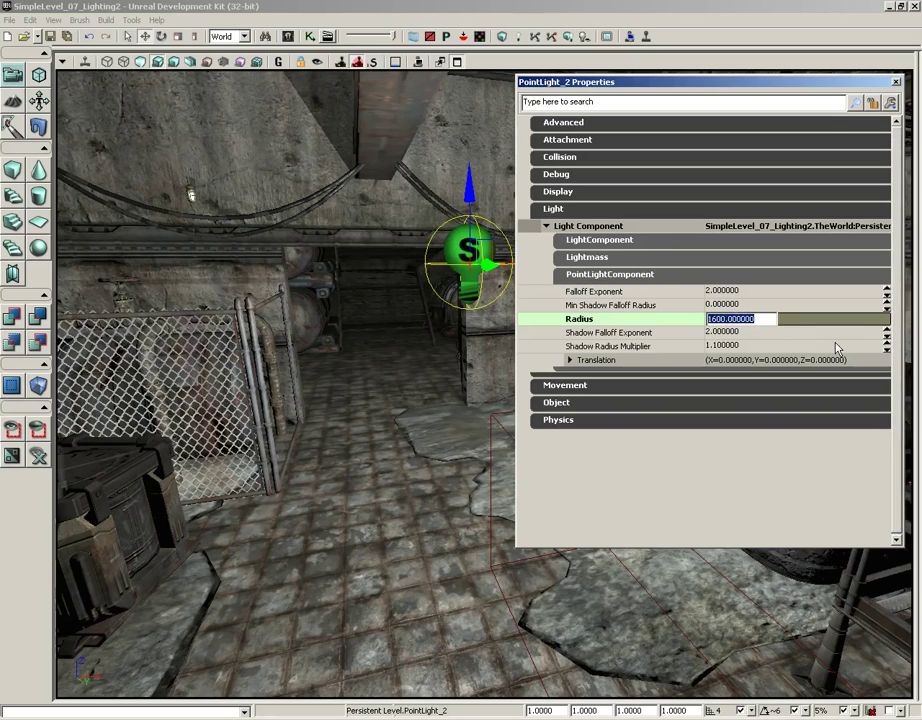
{"action": "left_click_drag", "start_coordinate": [476, 478], "coordinate": [476, 478]}
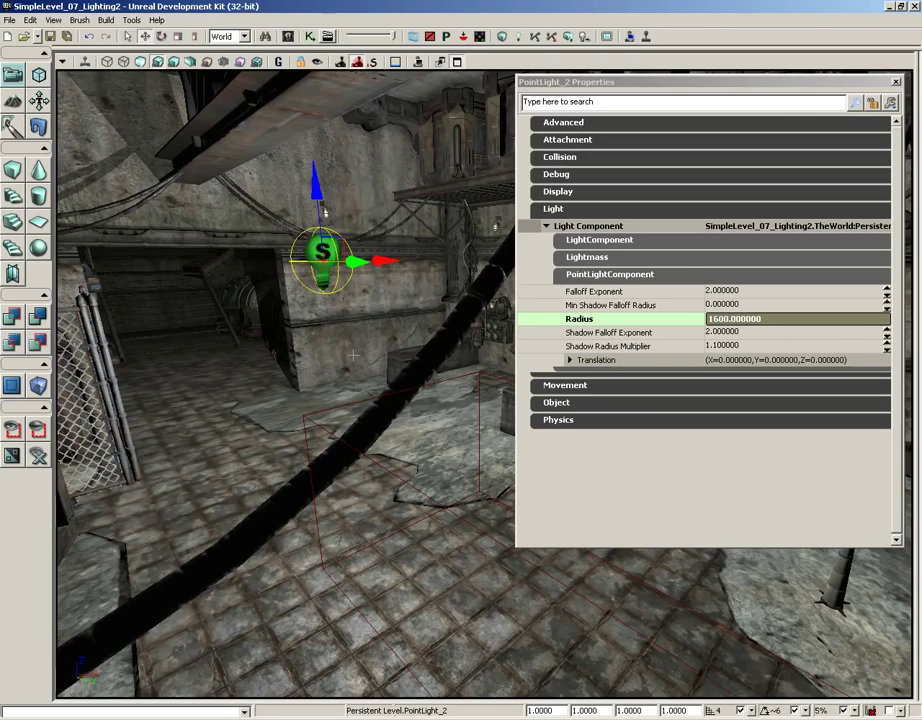
Restore the four-viewport layout and reselect PointLight_2 in the Top view
{"action": "left_click", "coordinate": [458, 62]}
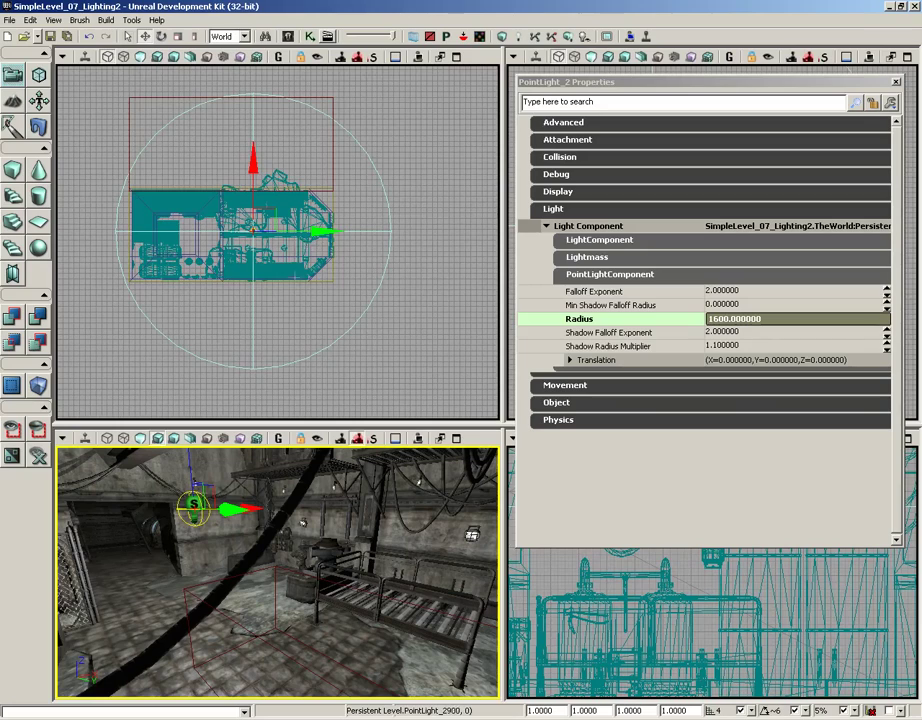
{"action": "mouse_move", "coordinate": [295, 246]}
{"action": "left_mouse_down"}
{"action": "mouse_move", "coordinate": [315, 310]}
{"action": "mouse_move", "coordinate": [305, 255]}
{"action": "left_mouse_up"}
{"action": "right_click", "coordinate": [311, 203]}
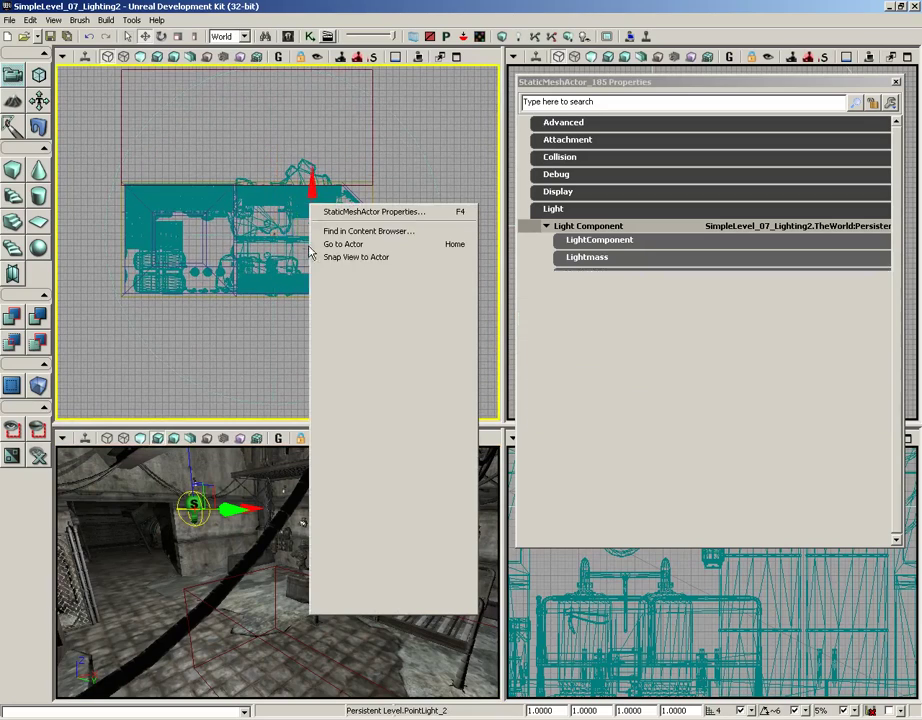
{"action": "key", "text": "Escape"}
{"action": "left_click", "coordinate": [284, 242]}
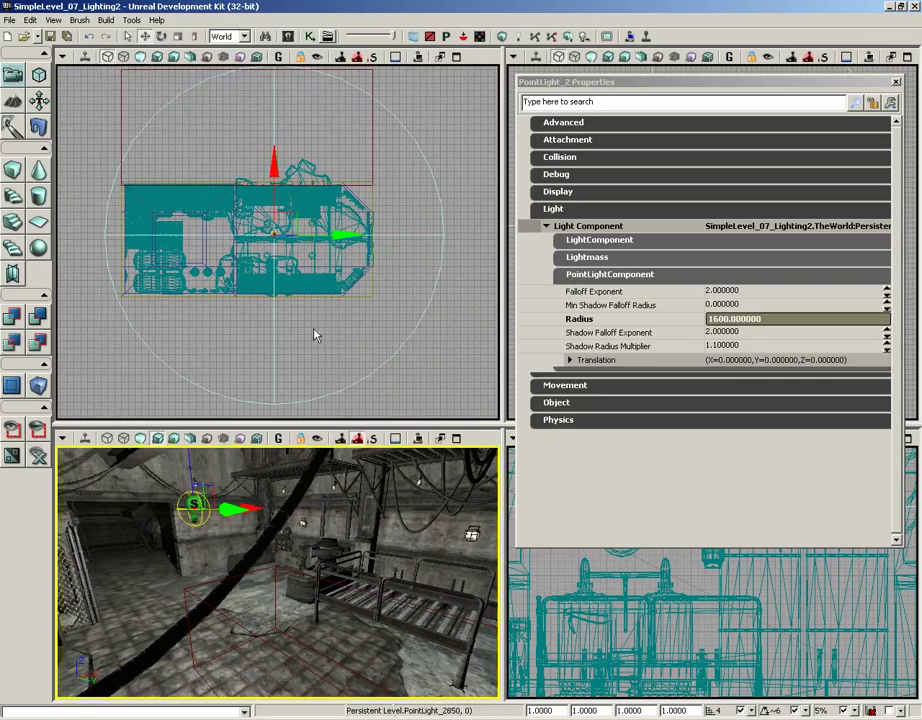
Try a Radius of 1200, restore it to 1600, and collapse PointLightComponent
{"action": "scroll", "coordinate": [345, 325], "scroll_direction": "down", "scroll_amount": 2}
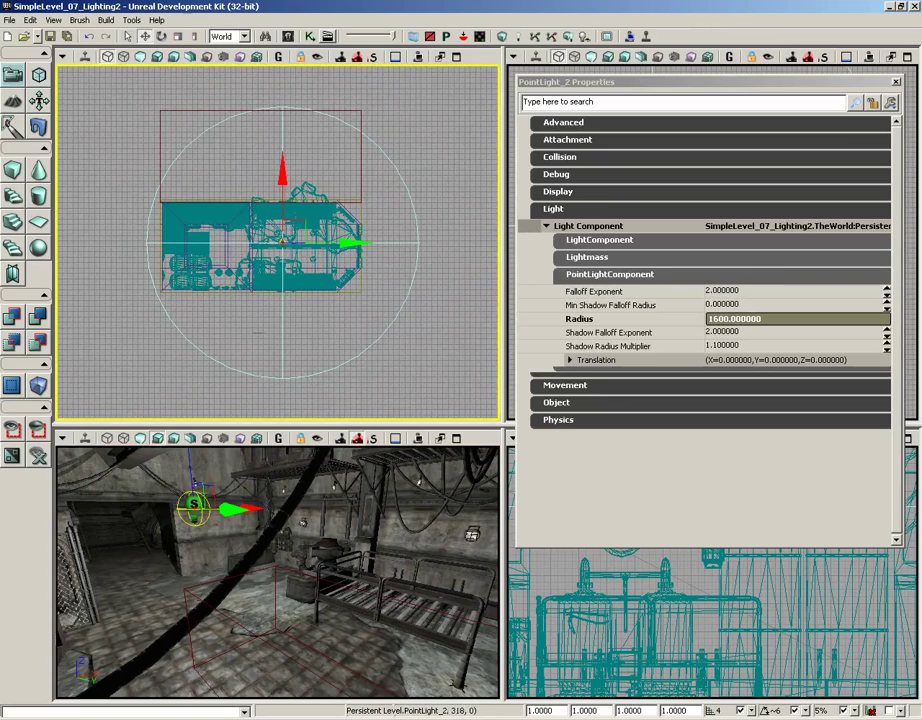
{"action": "left_click", "coordinate": [735, 318]}
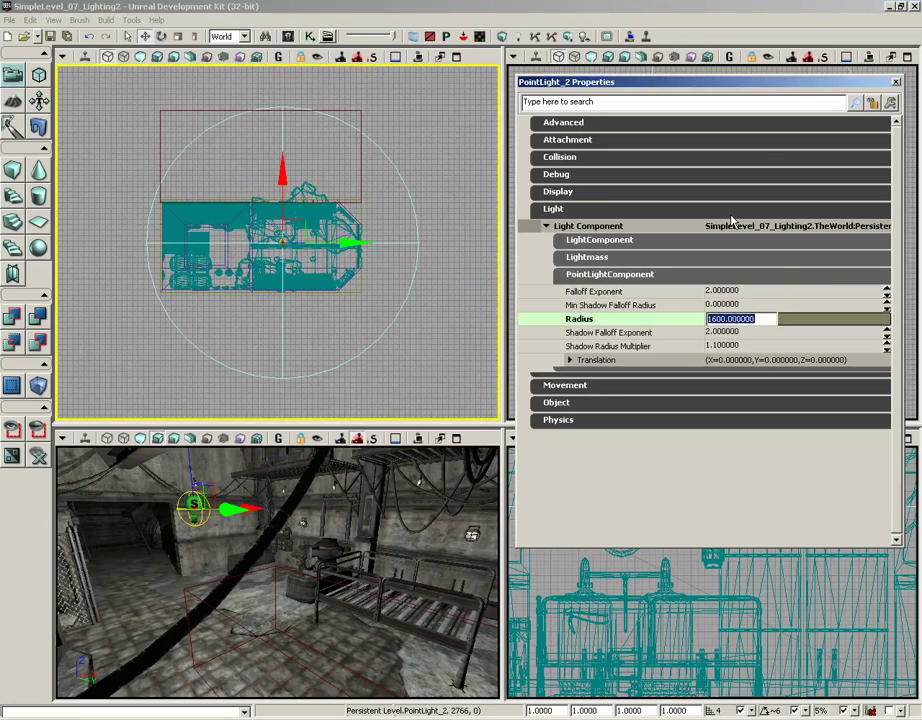
{"action": "type", "text": "1200"}
{"action": "key", "text": "Return"}
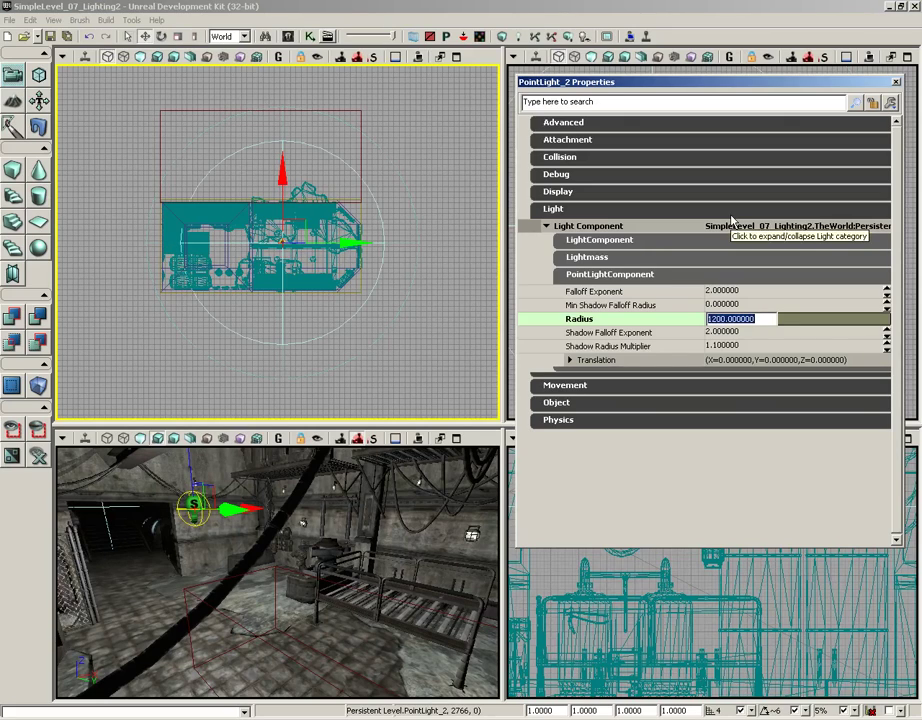
{"action": "type", "text": "16"}
{"action": "key", "text": "Return"}
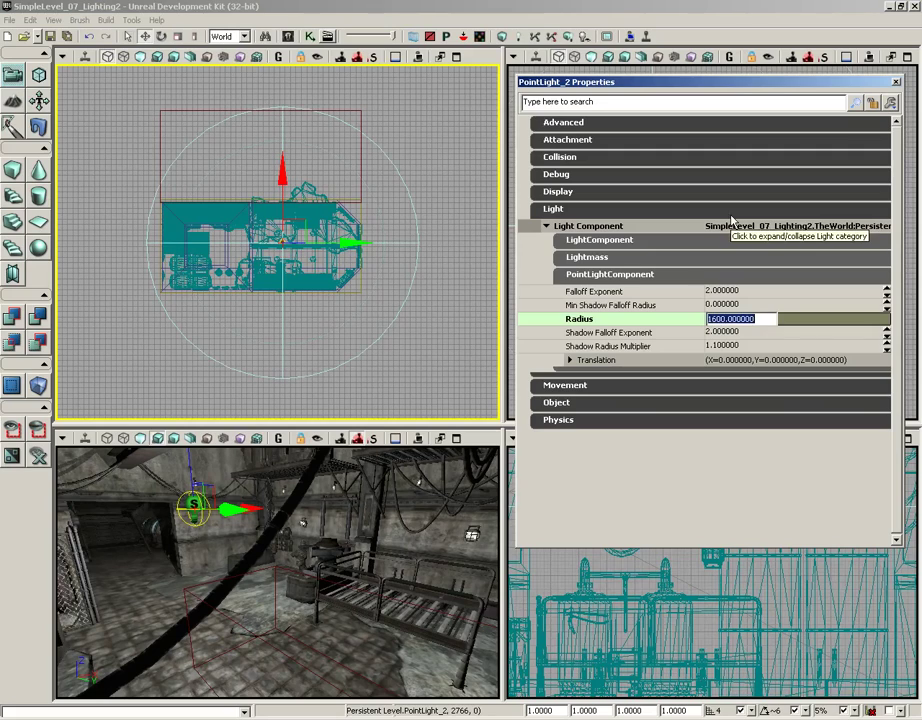
{"action": "left_click", "coordinate": [600, 274]}
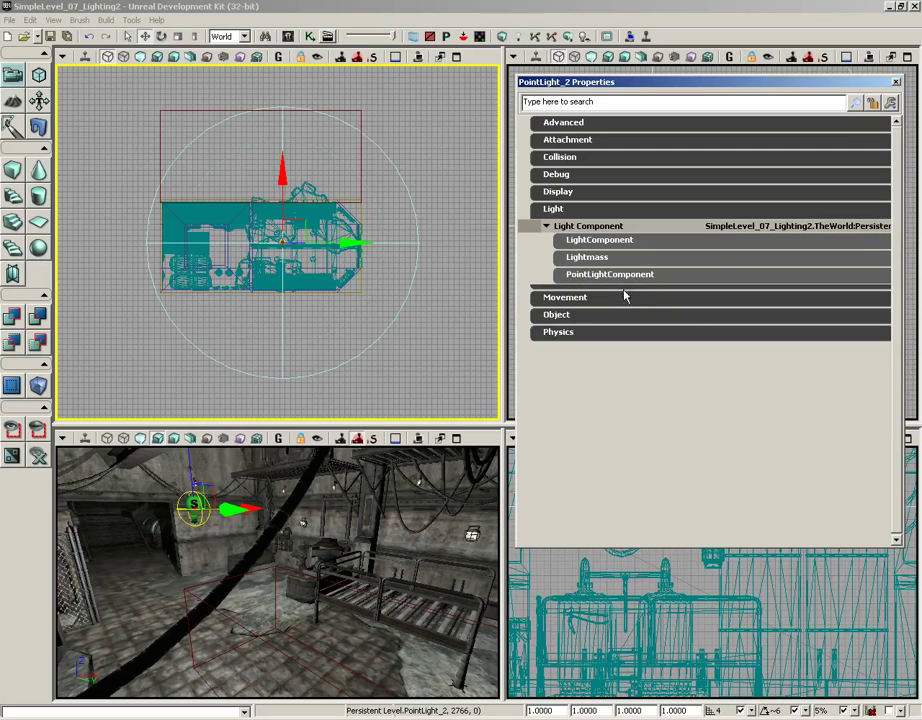
Expand LightComponent and review Brightness 1.0, LightShadow_Modulate and the shadow settings
{"action": "left_click", "coordinate": [569, 241]}
{"action": "scroll", "coordinate": [895, 255], "scroll_direction": "down", "scroll_amount": 2}
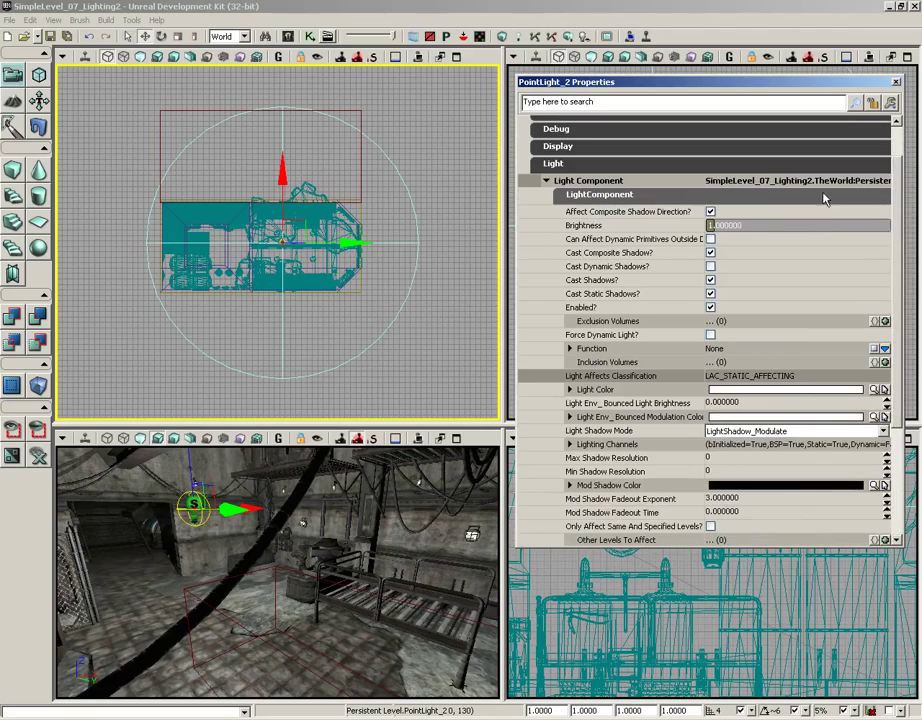
{"action": "scroll", "coordinate": [895, 278], "scroll_direction": "down", "scroll_amount": 4}
{"action": "scroll", "coordinate": [895, 278], "scroll_direction": "down", "scroll_amount": 2}
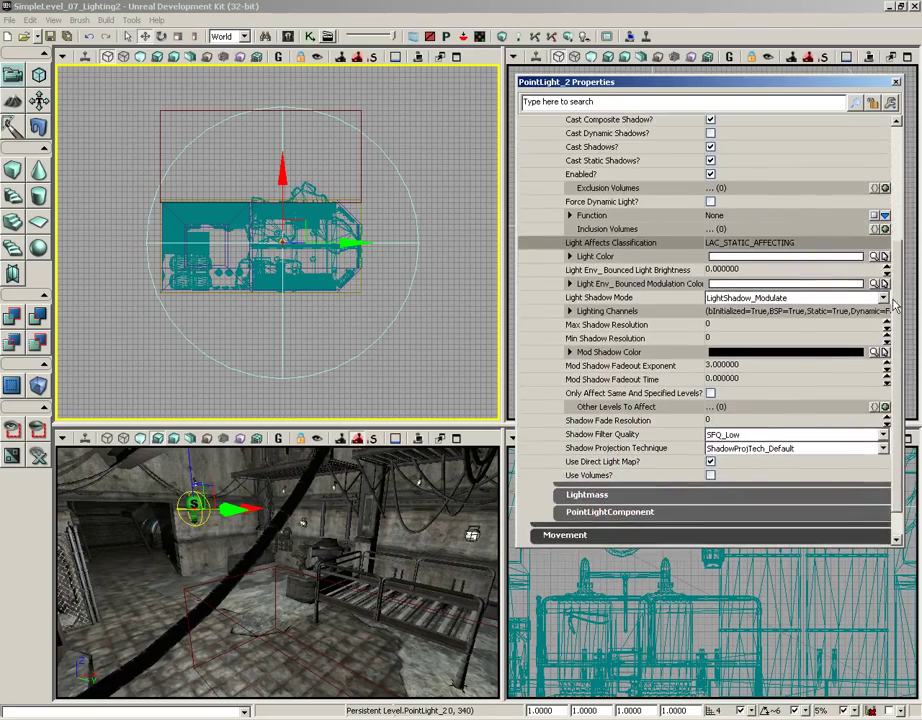
{"action": "scroll", "coordinate": [893, 218], "scroll_direction": "up", "scroll_amount": 7}
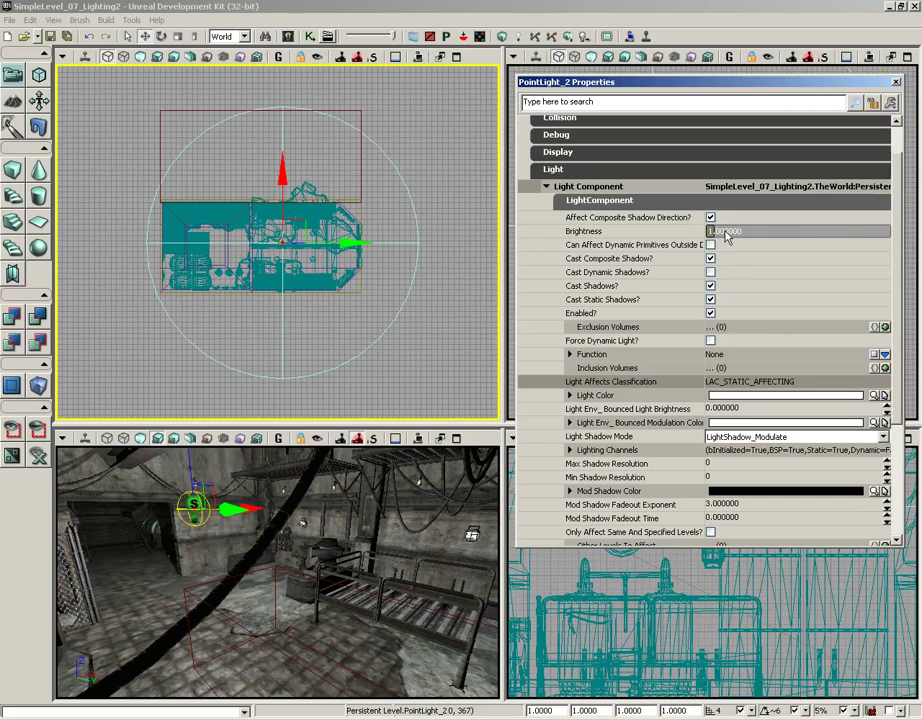
Set the light's Brightness to 0.5, then 2, then back to 1
{"action": "left_click", "coordinate": [727, 231]}
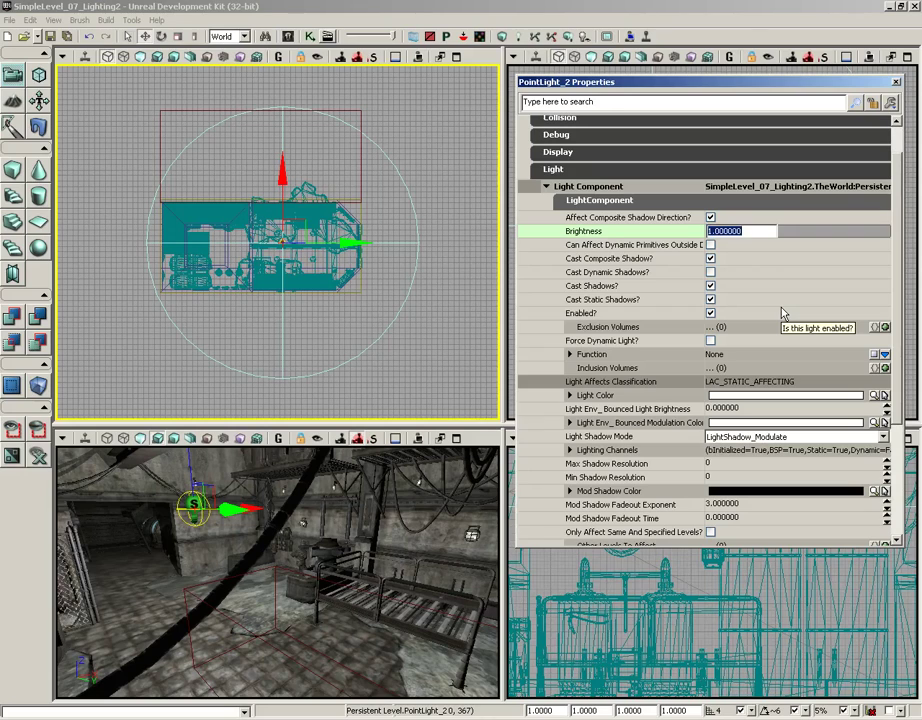
{"action": "type", "text": "0.5"}
{"action": "key", "text": "Return"}
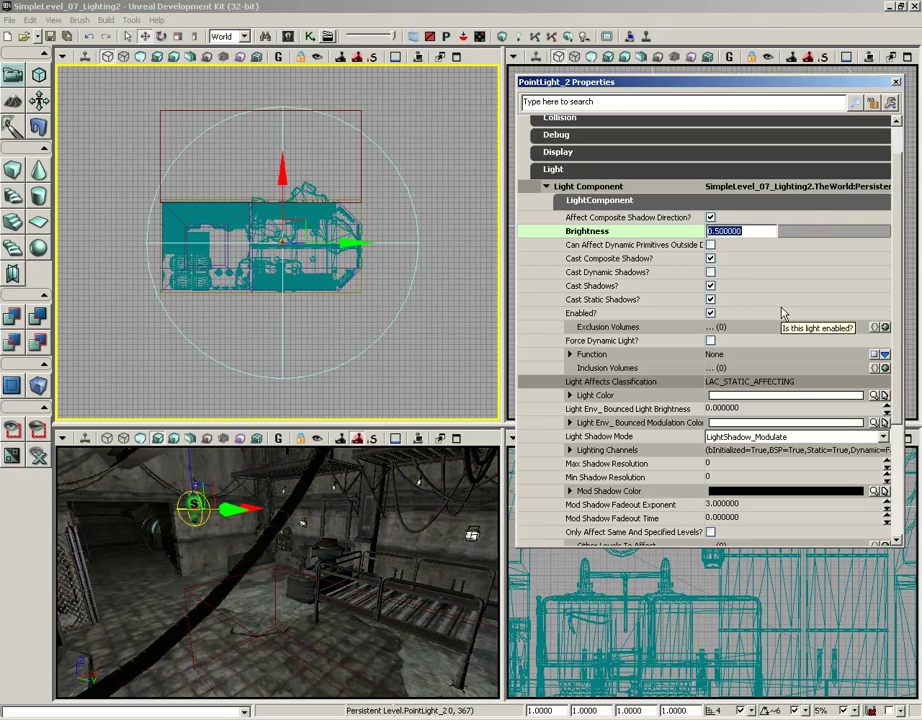
{"action": "type", "text": "2"}
{"action": "key", "text": "Return"}
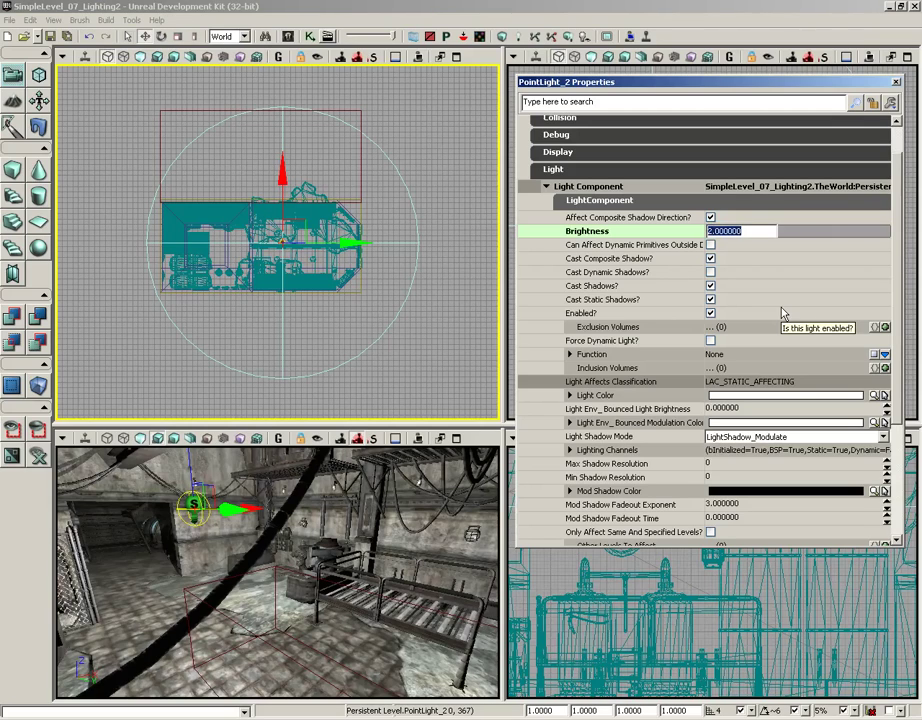
{"action": "type", "text": "1"}
{"action": "key", "text": "Return"}
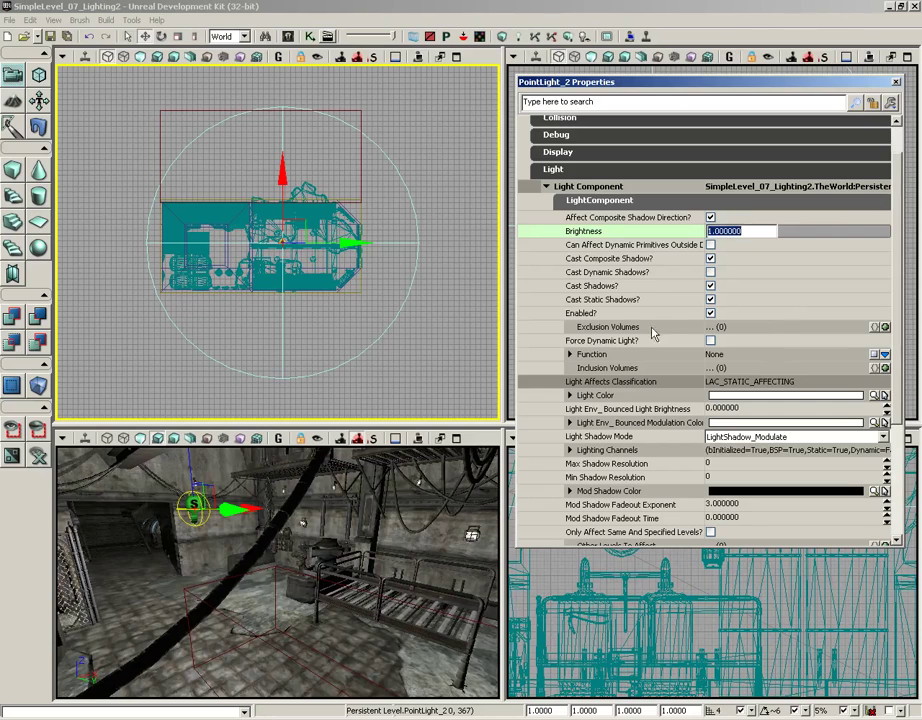
{"action": "scroll", "coordinate": [658, 251], "scroll_direction": "down", "scroll_amount": 1}
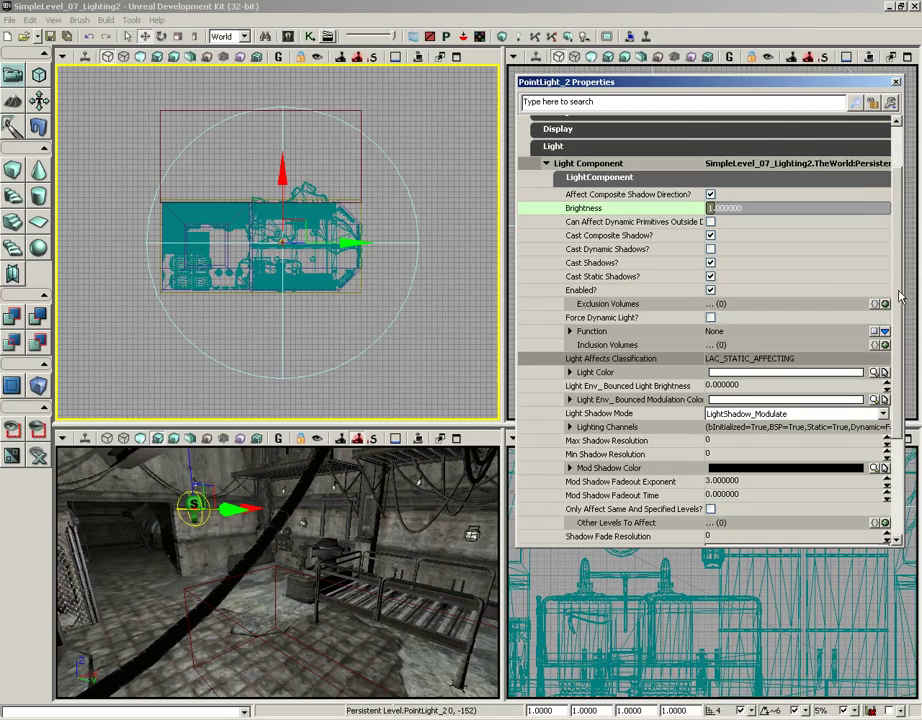
{"action": "scroll", "coordinate": [899, 296], "scroll_direction": "down", "scroll_amount": 1}
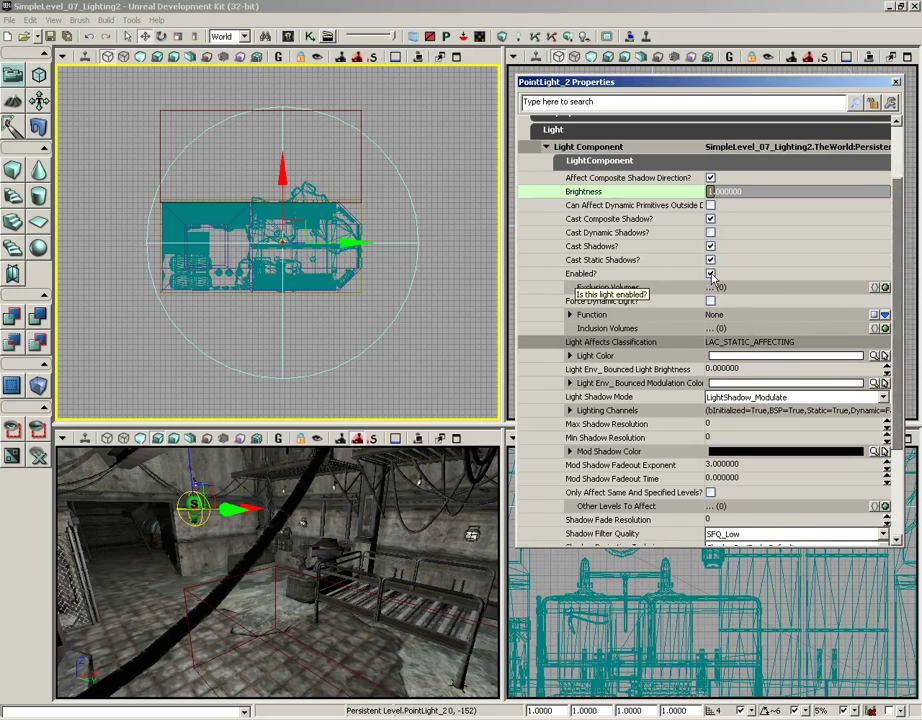
Toggle Enabled? off and on twice, maximizing the perspective viewport between the tries
{"action": "left_click", "coordinate": [710, 273]}
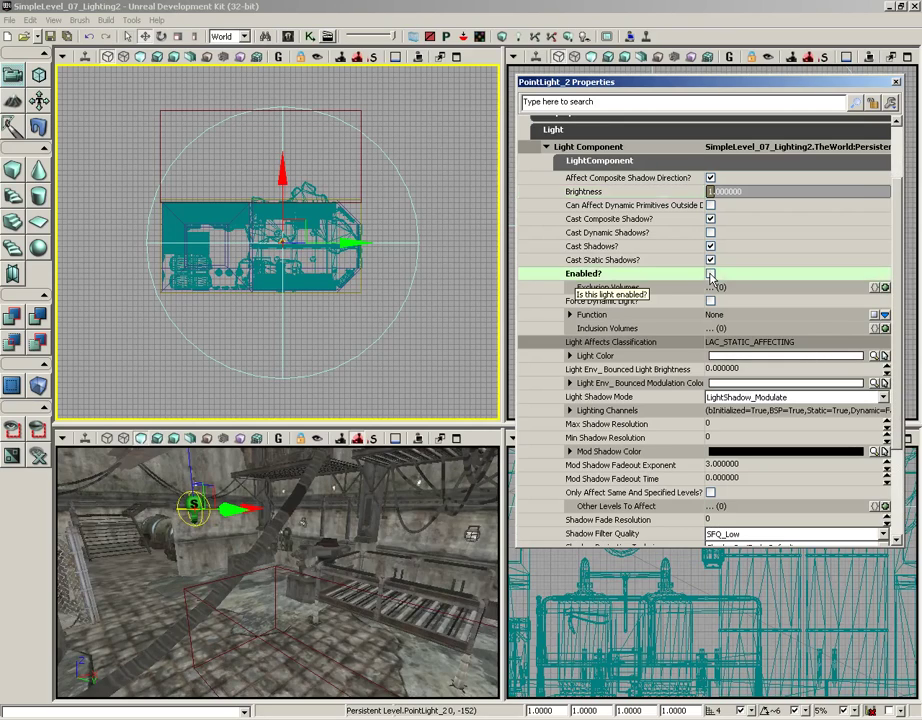
{"action": "left_click", "coordinate": [710, 274]}
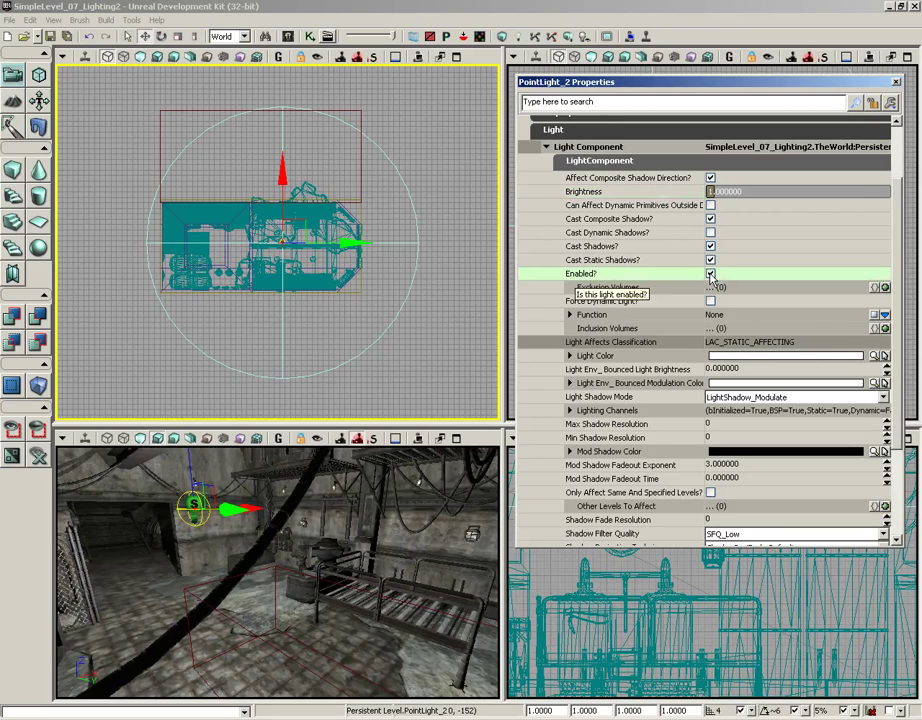
{"action": "left_click", "coordinate": [457, 438]}
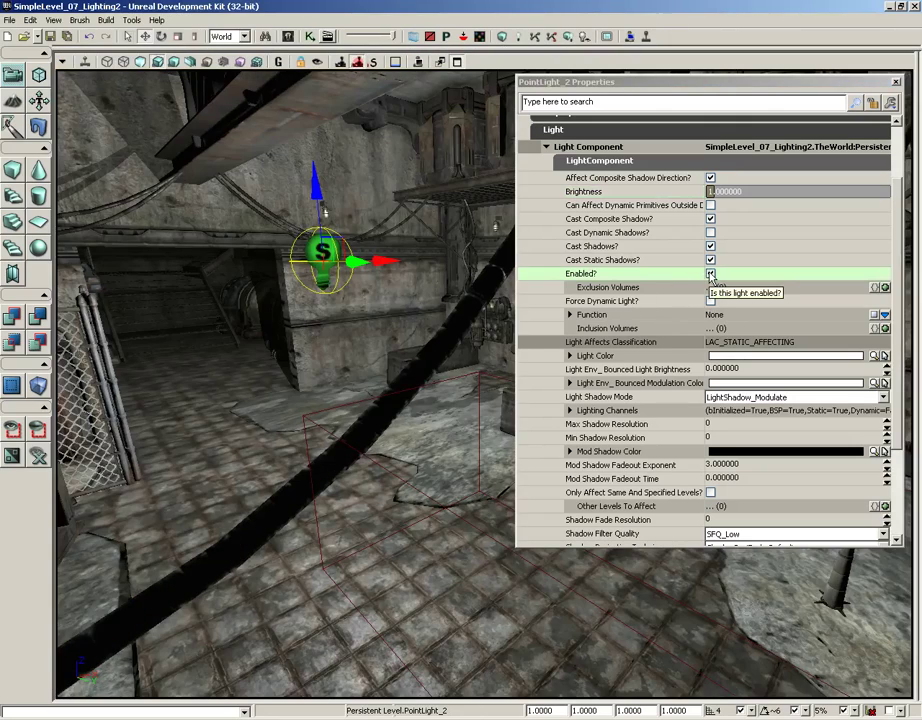
{"action": "left_click", "coordinate": [710, 274]}
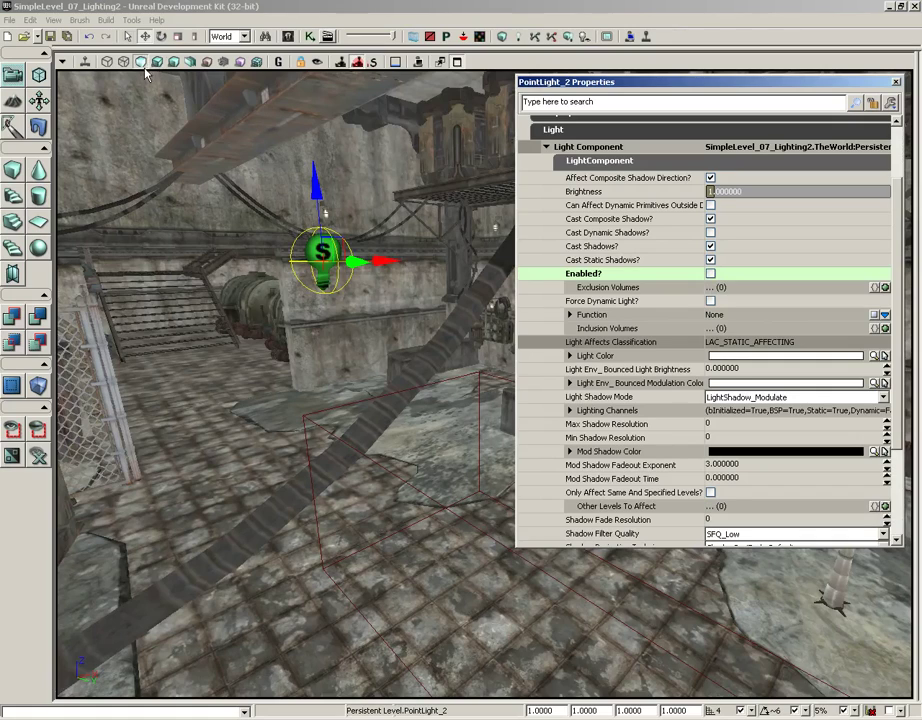
{"action": "left_click", "coordinate": [710, 273]}
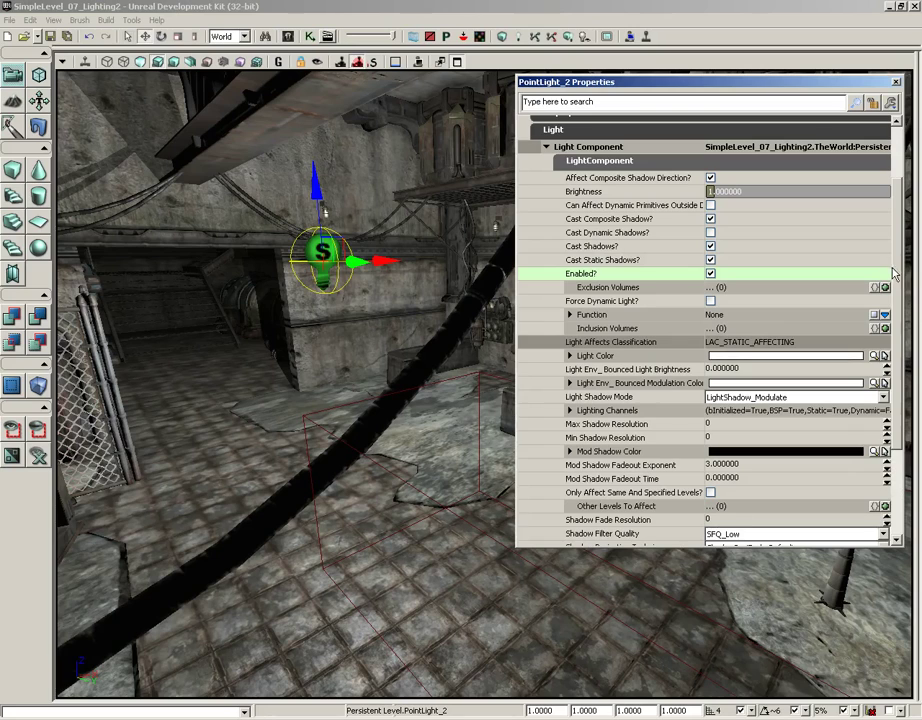
Expand Light Color to inspect its R, G, B values, then open its Color dialog
{"action": "scroll", "coordinate": [897, 280], "scroll_direction": "down", "scroll_amount": 1}
{"action": "scroll", "coordinate": [897, 280], "scroll_direction": "down", "scroll_amount": 3}
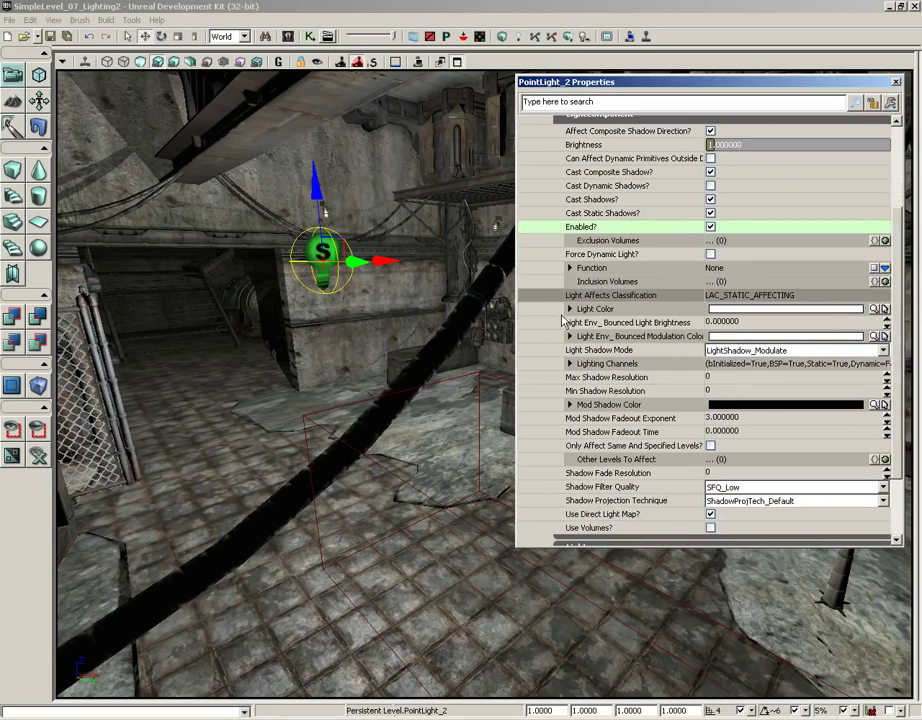
{"action": "left_click", "coordinate": [570, 310]}
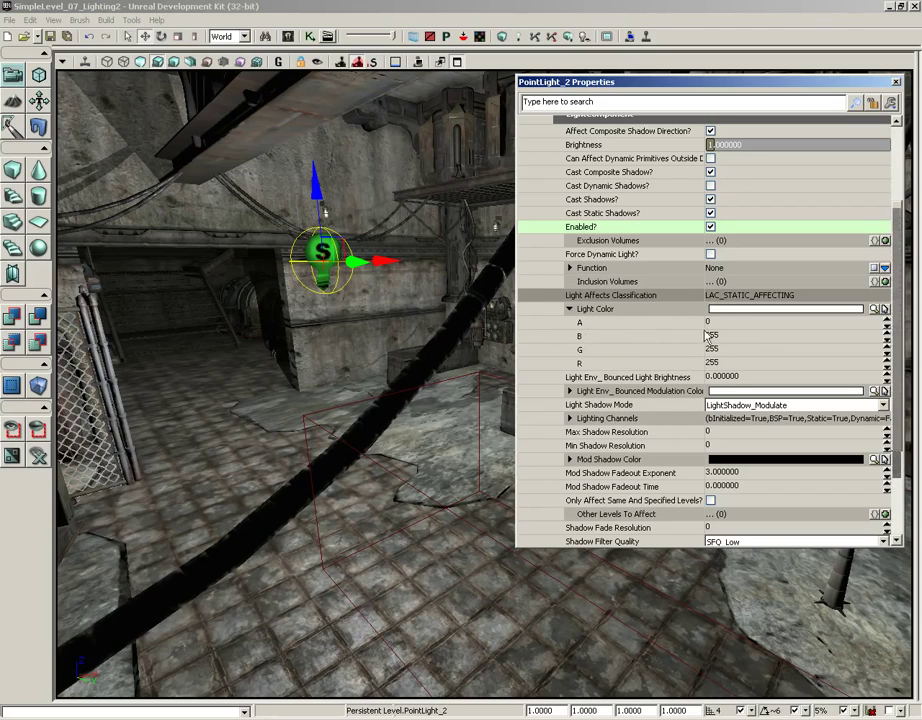
{"action": "left_click", "coordinate": [601, 364]}
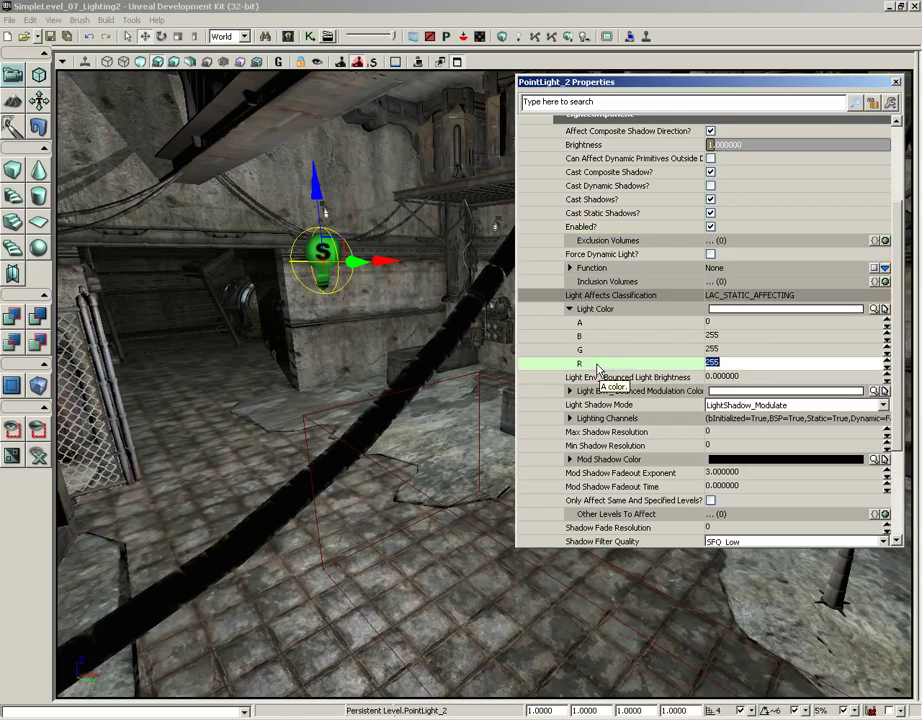
{"action": "left_click", "coordinate": [596, 352]}
{"action": "key", "text": "Up"}
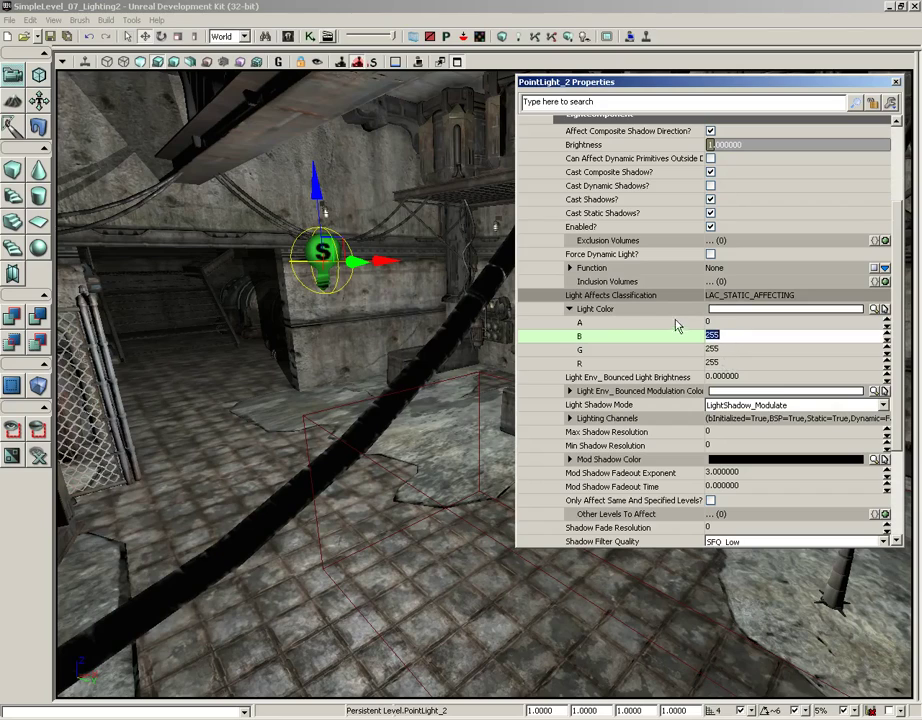
{"action": "left_click", "coordinate": [731, 316]}
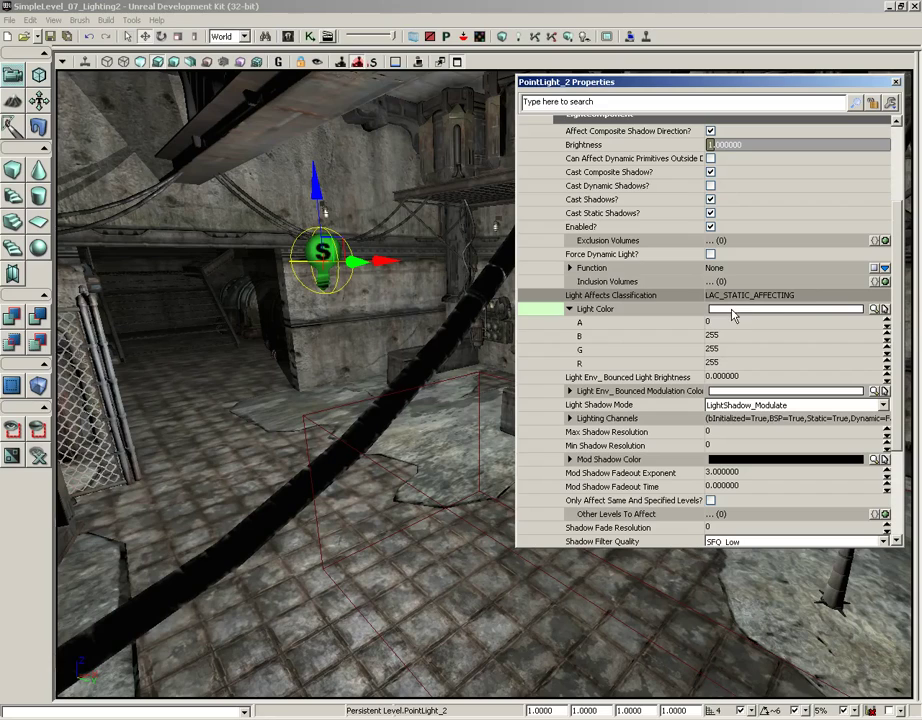
{"action": "left_click", "coordinate": [881, 310]}
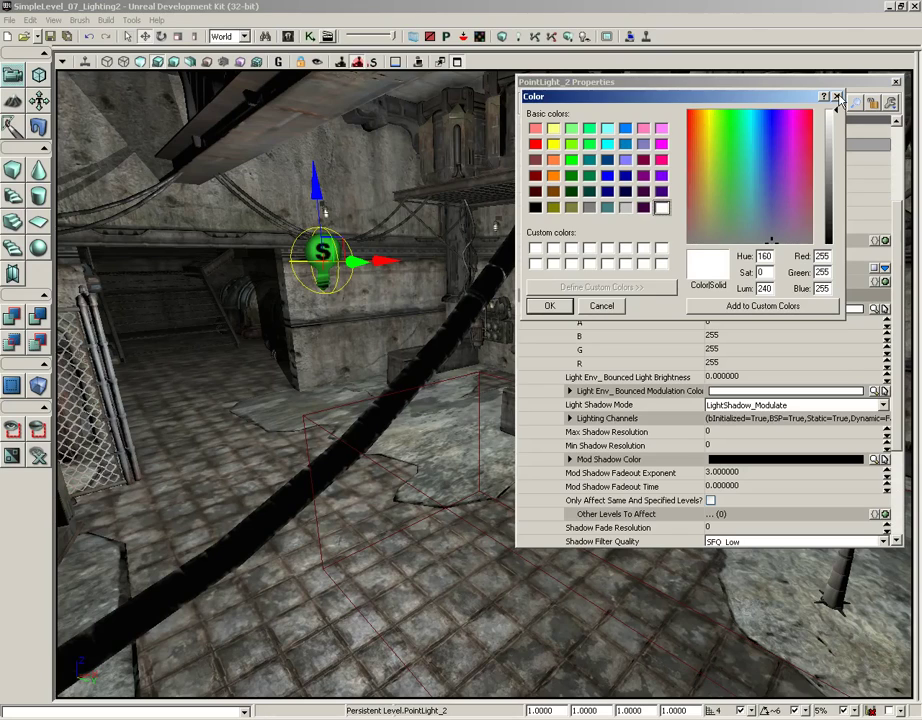
Close the Color dialog and eyedropper a green (R45, G168, B45) from the light sprite
{"action": "left_click", "coordinate": [838, 97]}
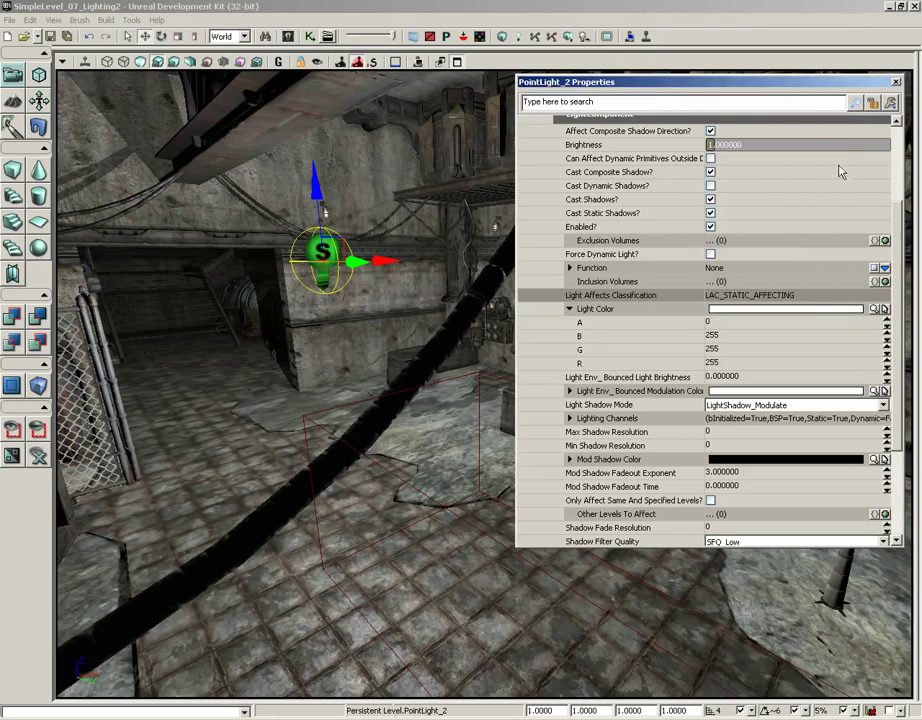
{"action": "left_click", "coordinate": [885, 310]}
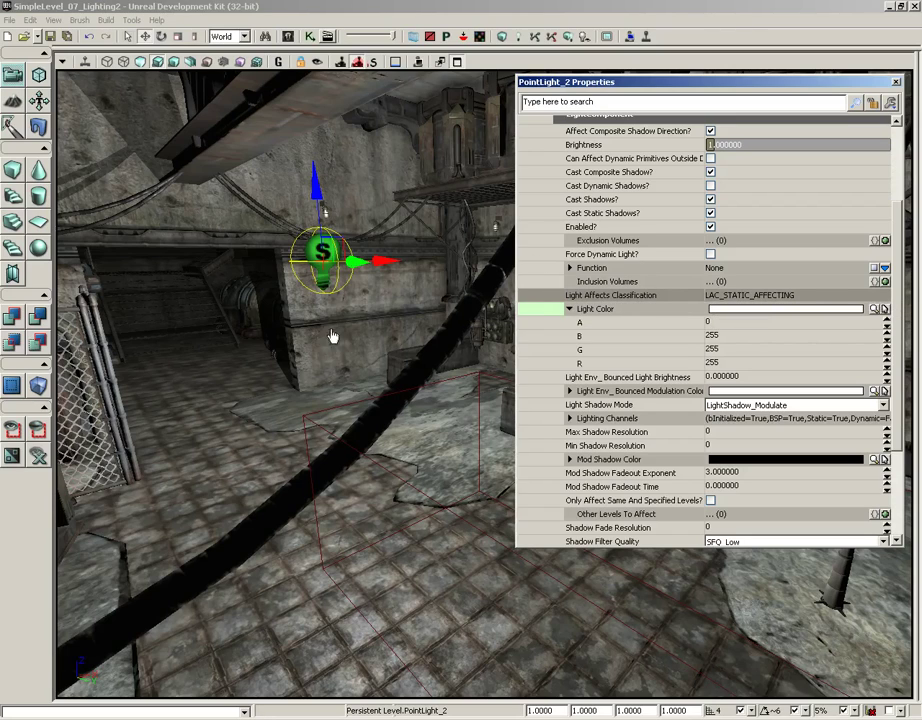
{"action": "left_click", "coordinate": [317, 251]}
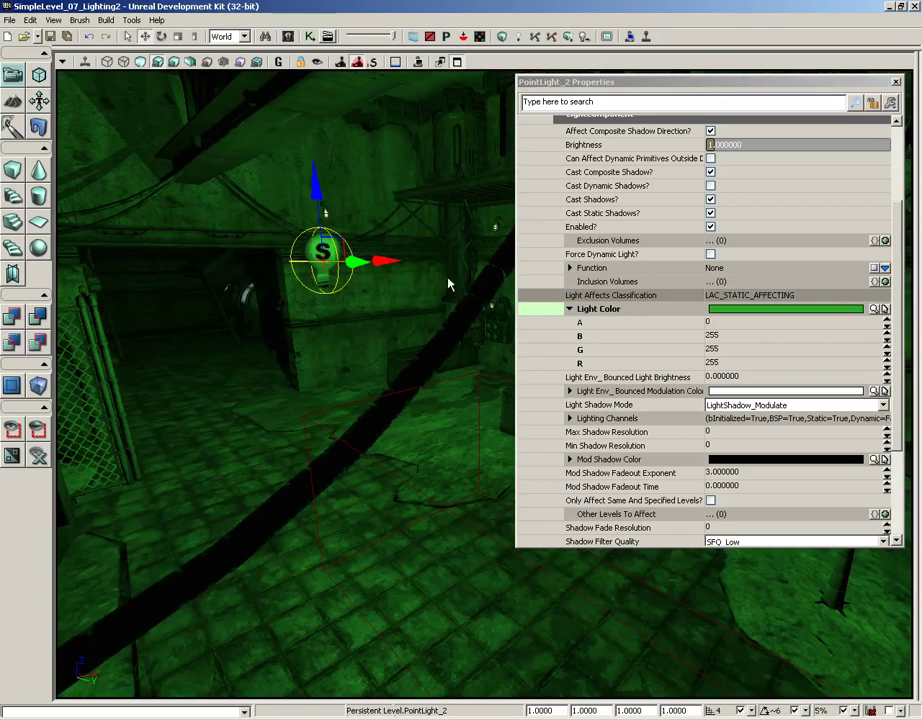
Keep bounced modulation color white and set Light Color back to white
{"action": "left_click", "coordinate": [882, 392]}
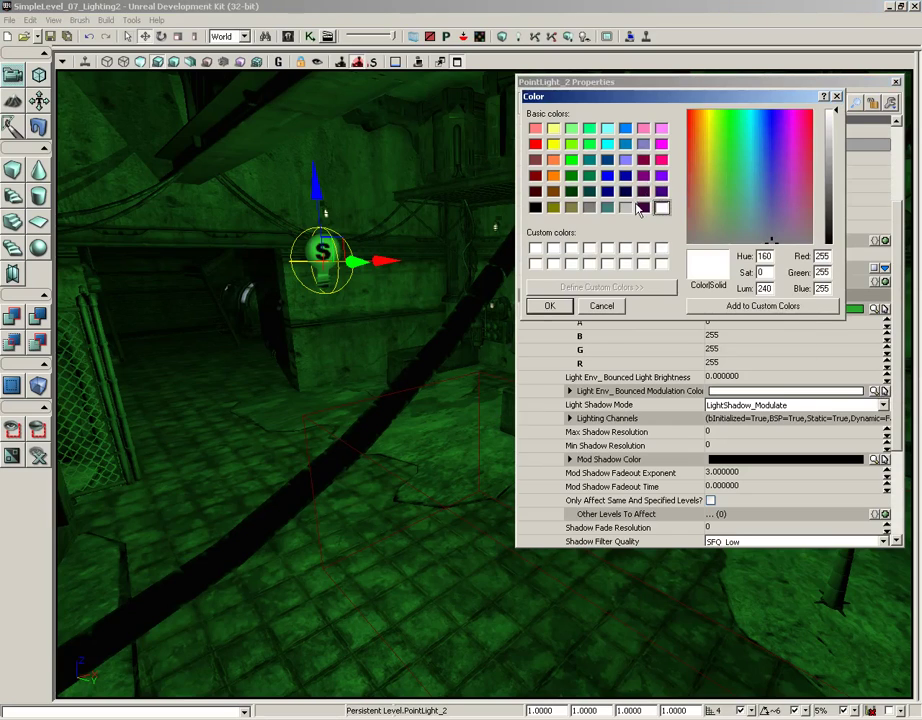
{"action": "left_click", "coordinate": [549, 305]}
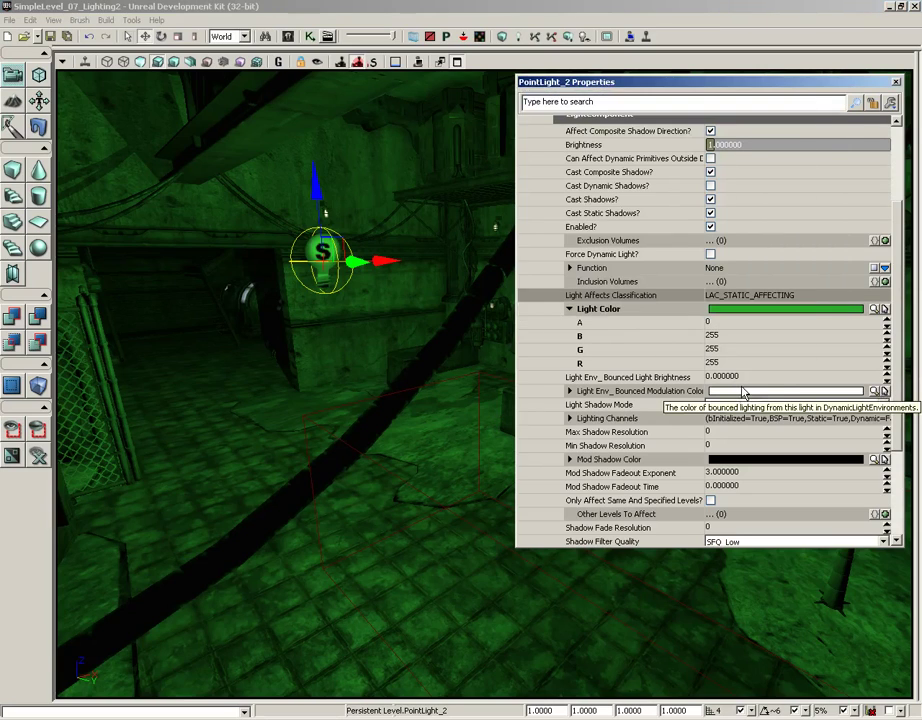
{"action": "left_click", "coordinate": [873, 309]}
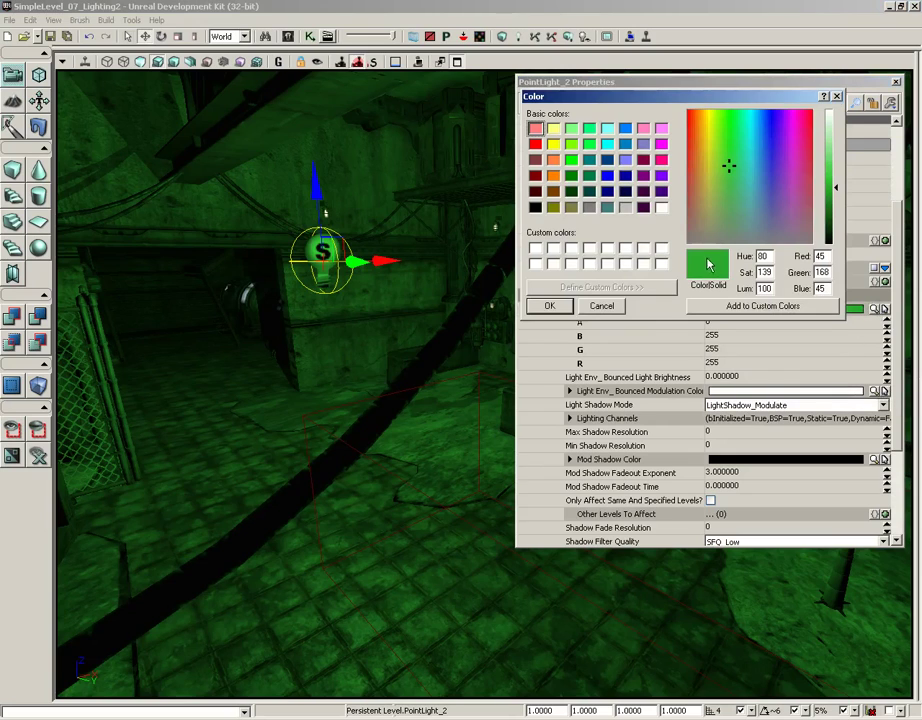
{"action": "left_click", "coordinate": [661, 212]}
{"action": "left_click", "coordinate": [549, 305]}
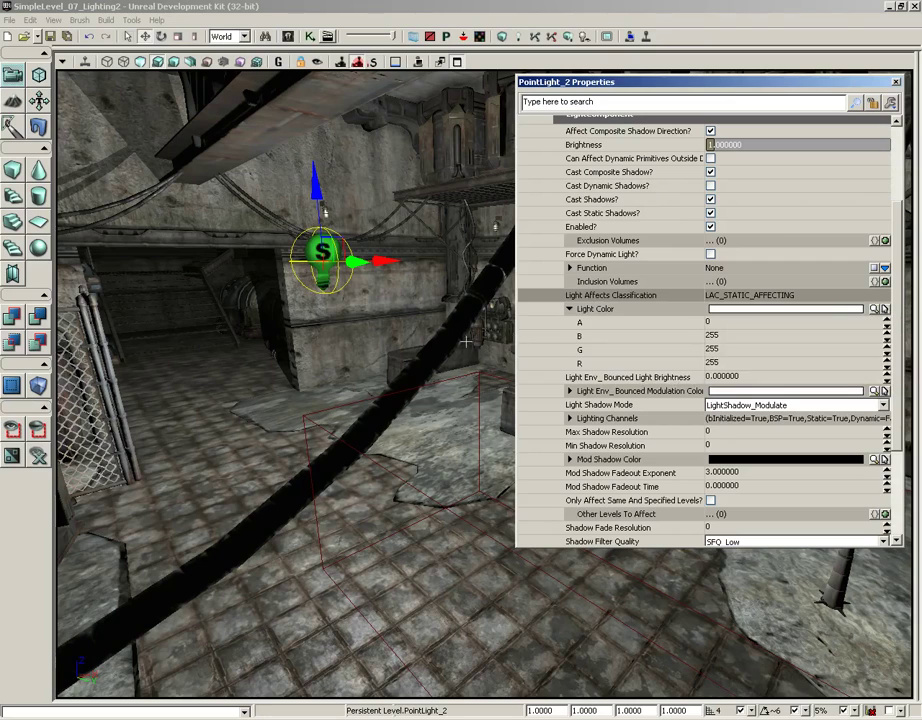
Collapse Light Color and LightComponent, then expand Lightmass Settings showing Light Source Radius 32
{"action": "left_click", "coordinate": [569, 309]}
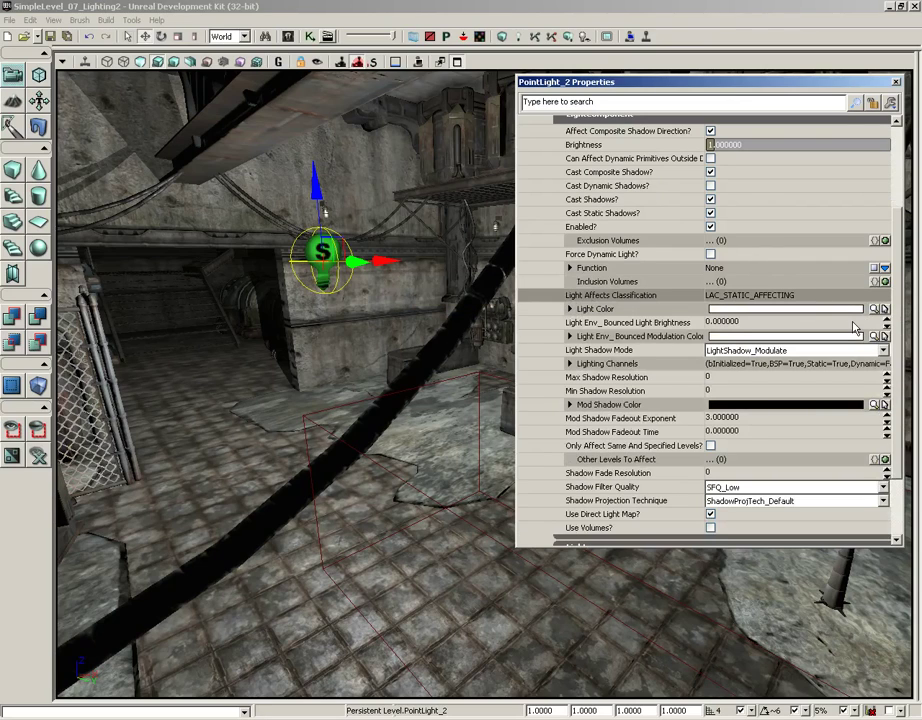
{"action": "scroll", "coordinate": [890, 329], "scroll_direction": "down", "scroll_amount": 1}
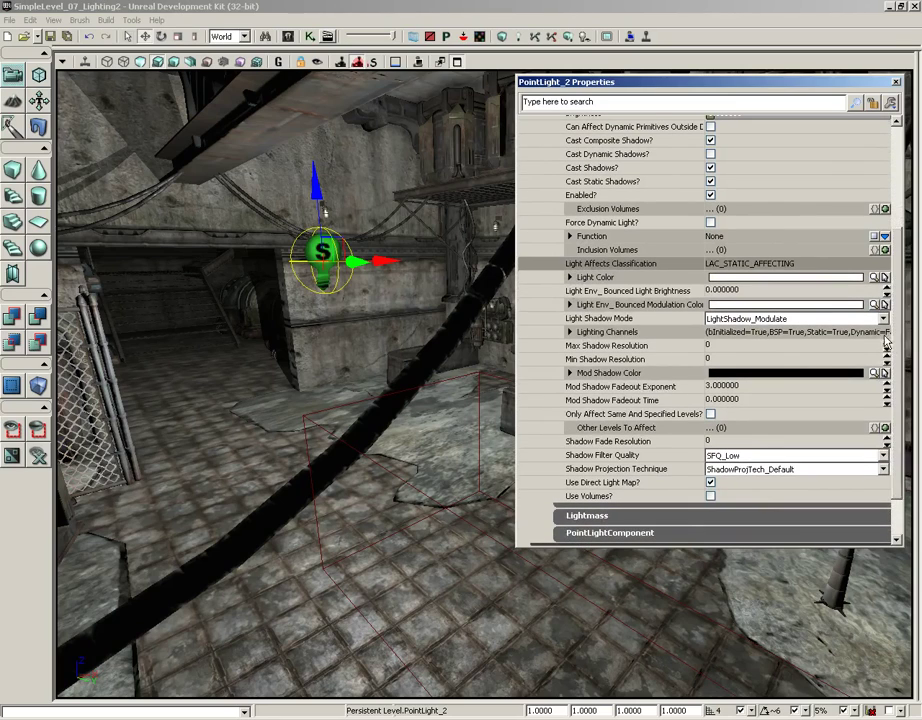
{"action": "scroll", "coordinate": [897, 330], "scroll_direction": "up", "scroll_amount": 2}
{"action": "scroll", "coordinate": [551, 274], "scroll_direction": "up", "scroll_amount": 6}
{"action": "left_click", "coordinate": [582, 241]}
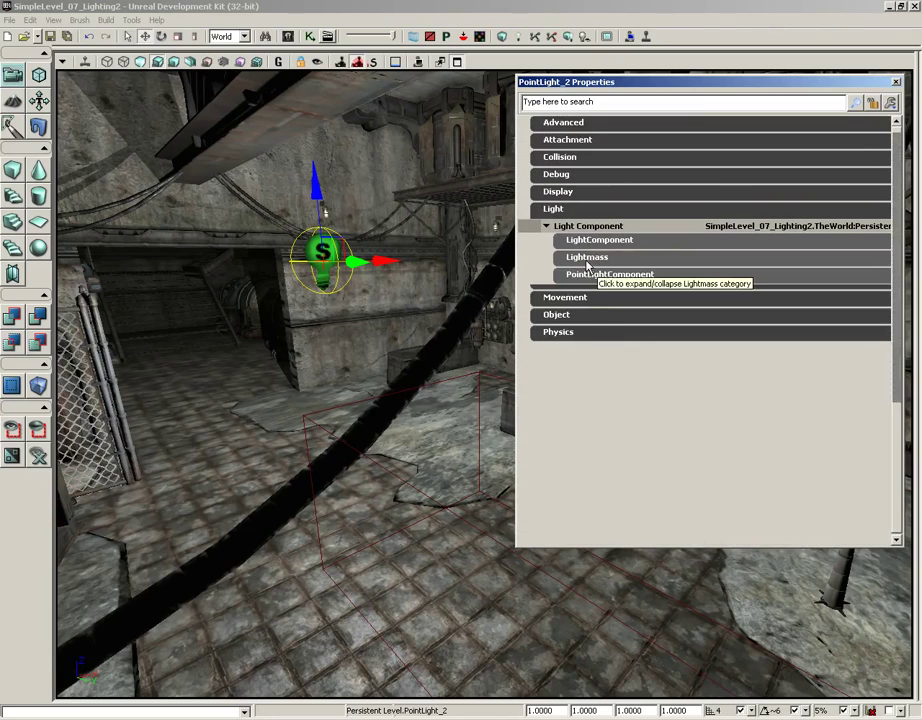
{"action": "left_click", "coordinate": [587, 259]}
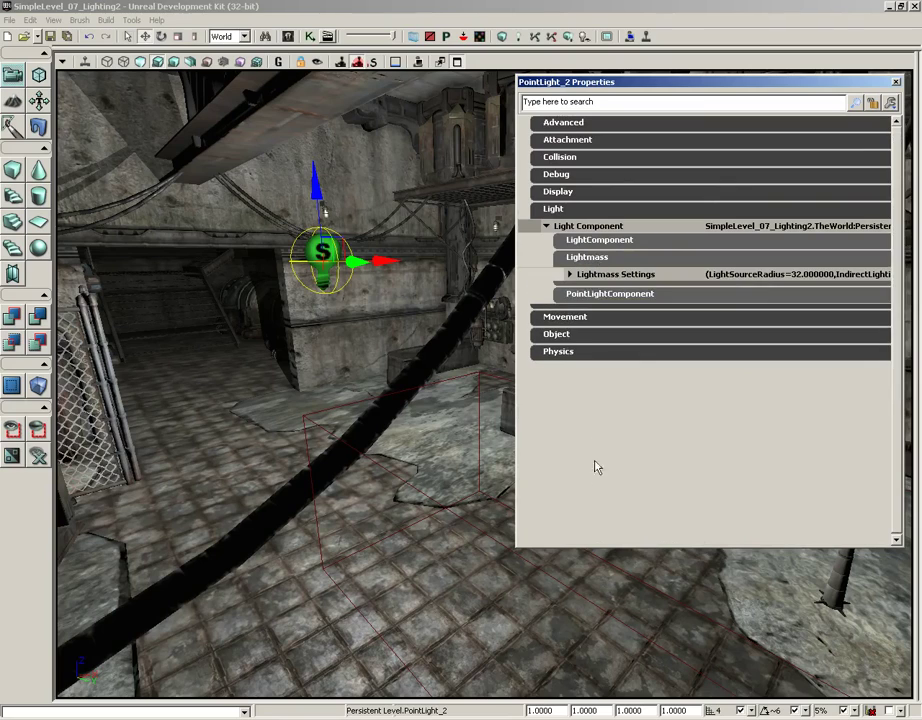
{"action": "left_click", "coordinate": [598, 278]}
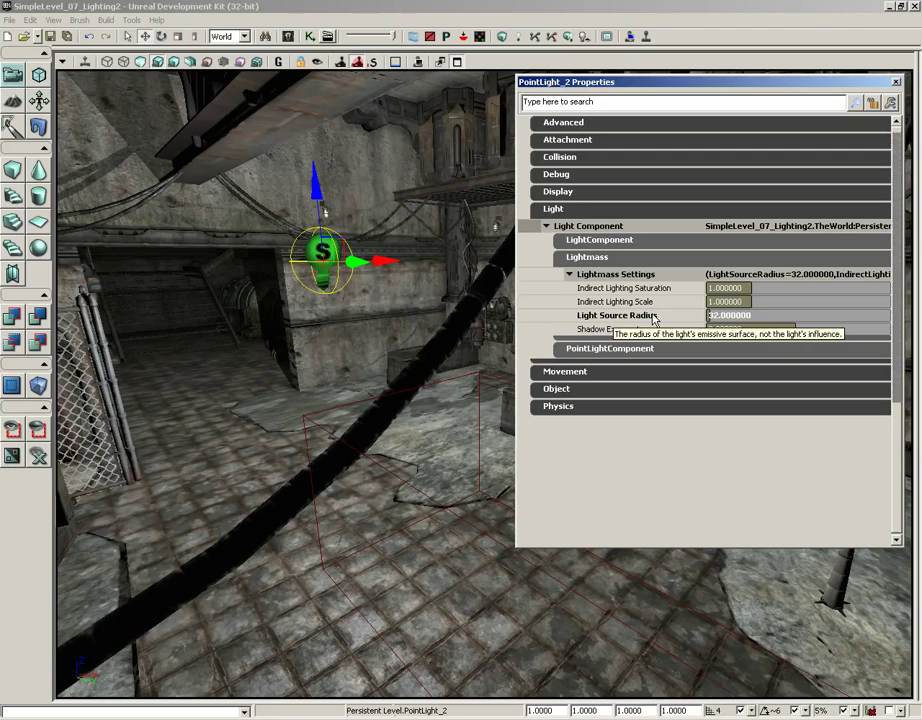
Change the Lightmass Light Source Radius from 32 to 64 and orbit to view it
{"action": "left_click", "coordinate": [727, 317]}
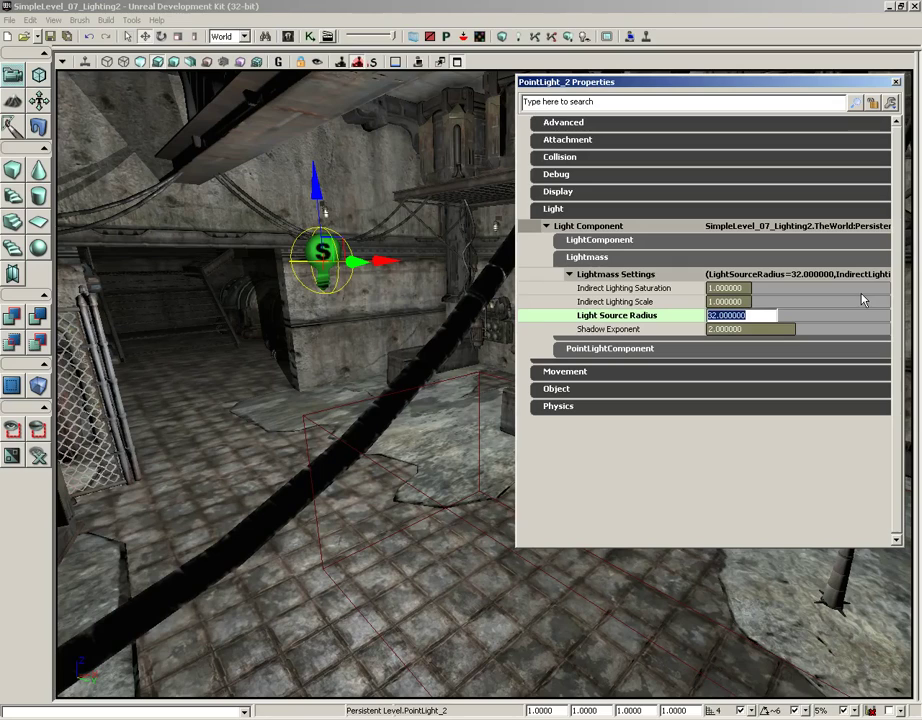
{"action": "type", "text": "64"}
{"action": "key", "text": "Return"}
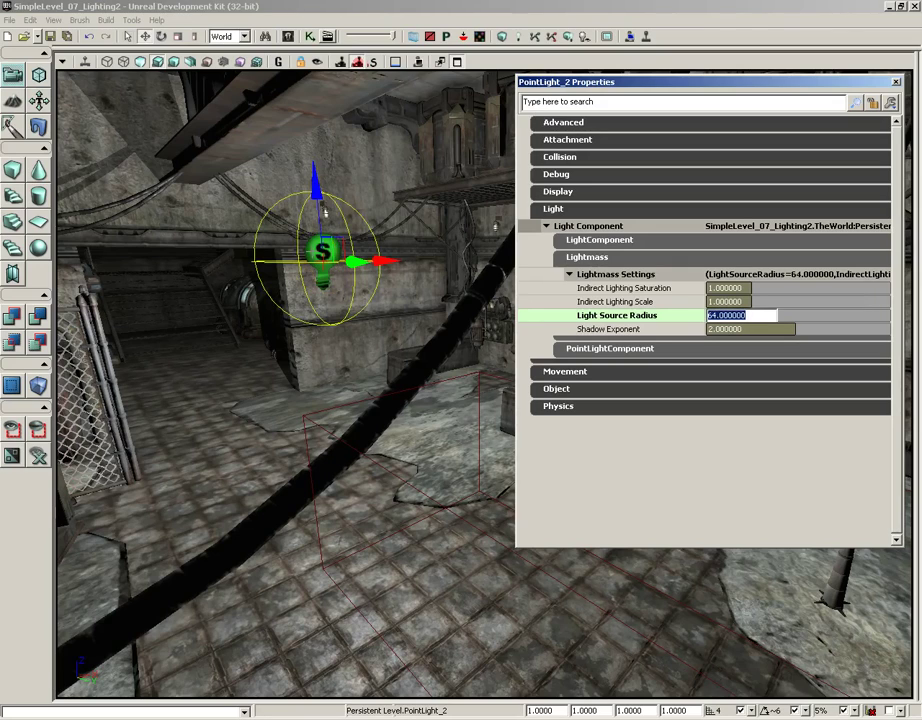
{"action": "left_click_drag", "start_coordinate": [218, 255], "coordinate": [303, 318]}
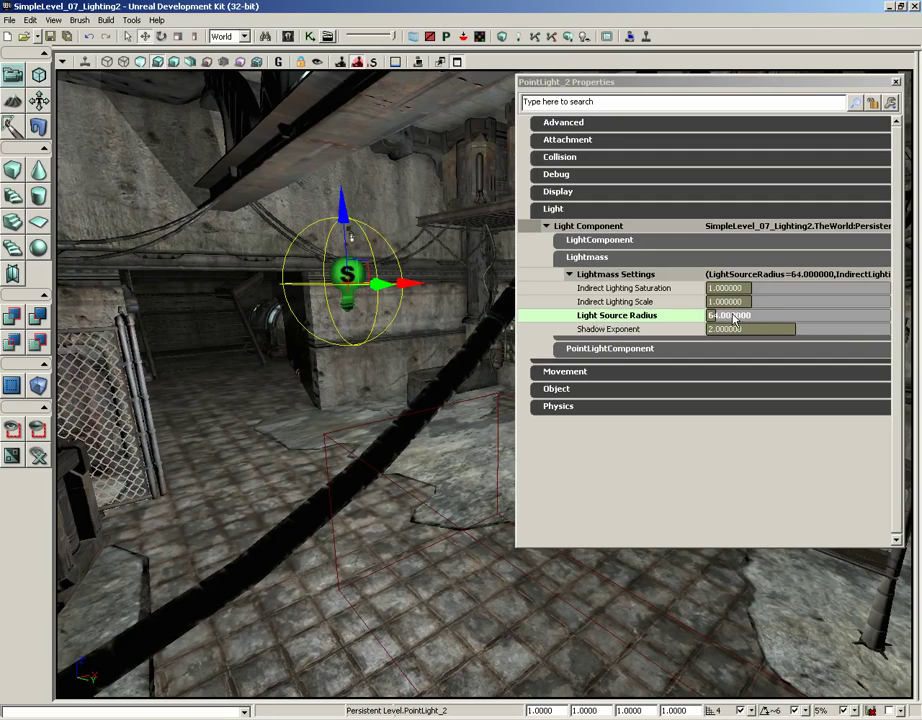
{"action": "left_click", "coordinate": [589, 258]}
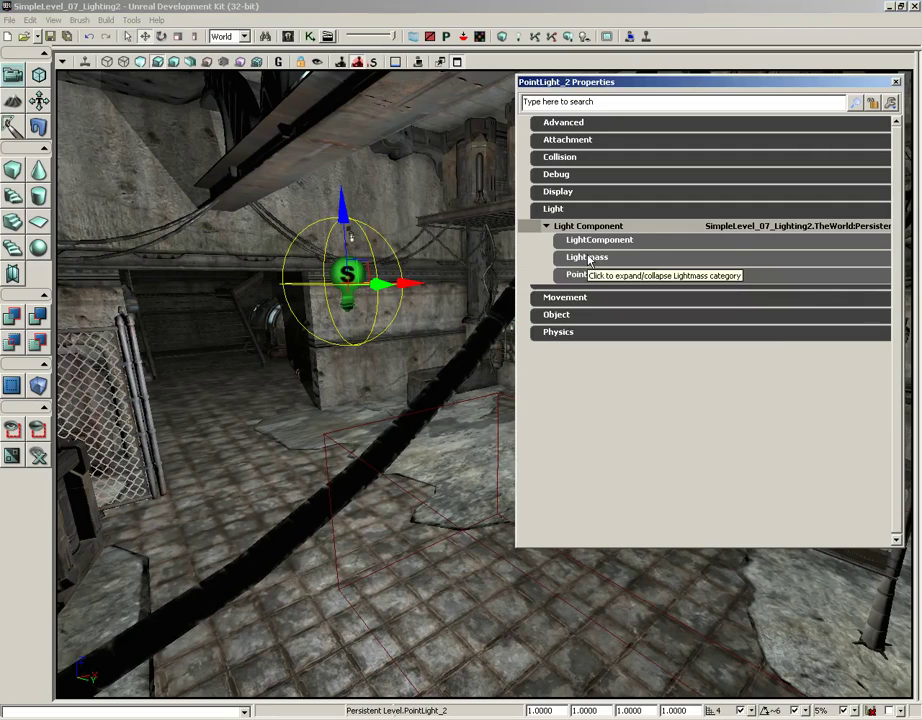